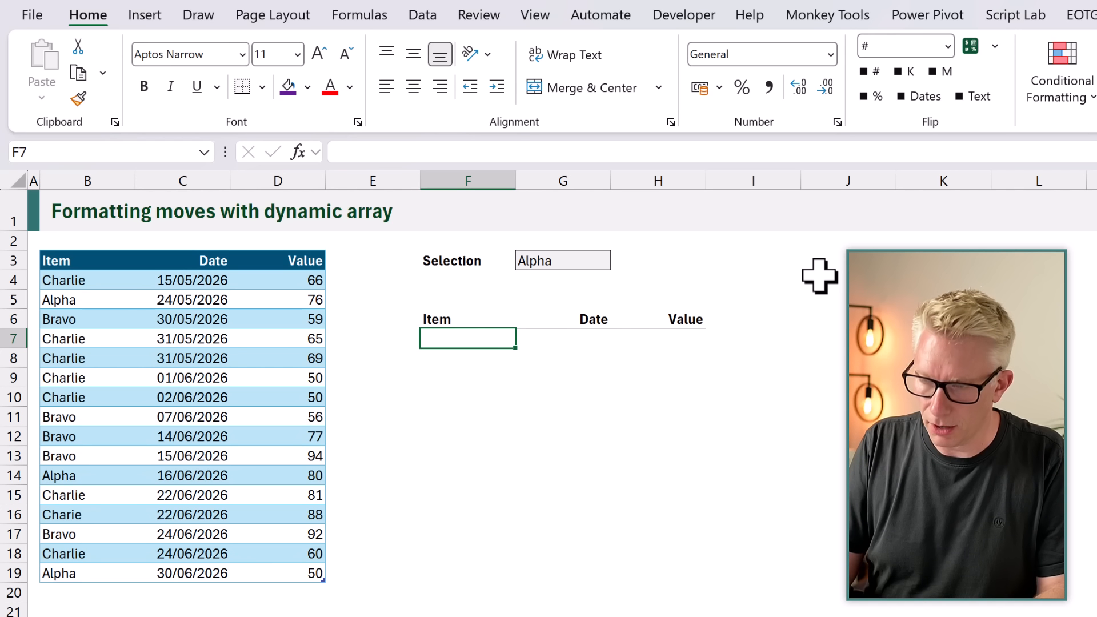
- Enter =FILTER(Data,Data[Item]=G3) in cell F7 to list the records matching the selected item
{"action": "type", "text": "FILTER("}
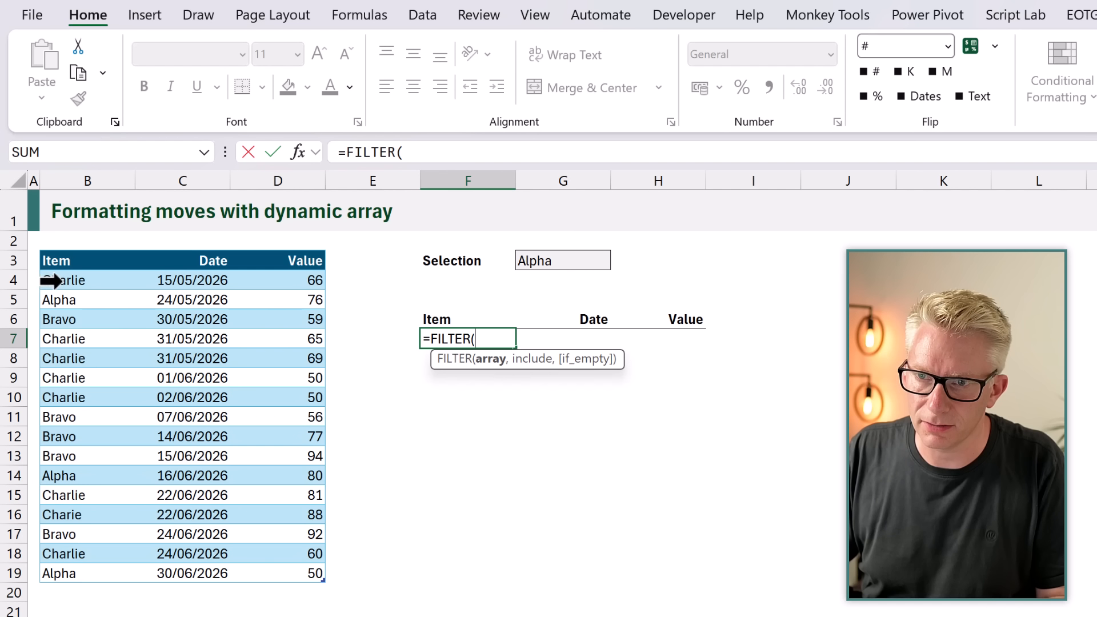
{"action": "left_click_drag", "start_coordinate": [57, 280], "coordinate": [260, 568]}
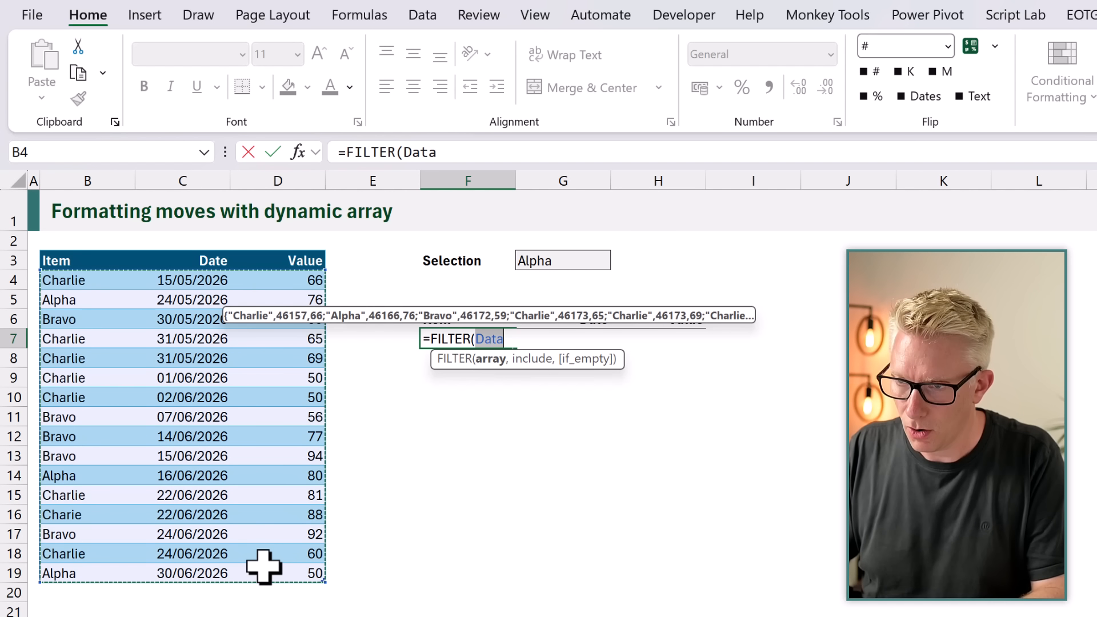
{"action": "type", "text": ","}
{"action": "left_click", "coordinate": [92, 246]}
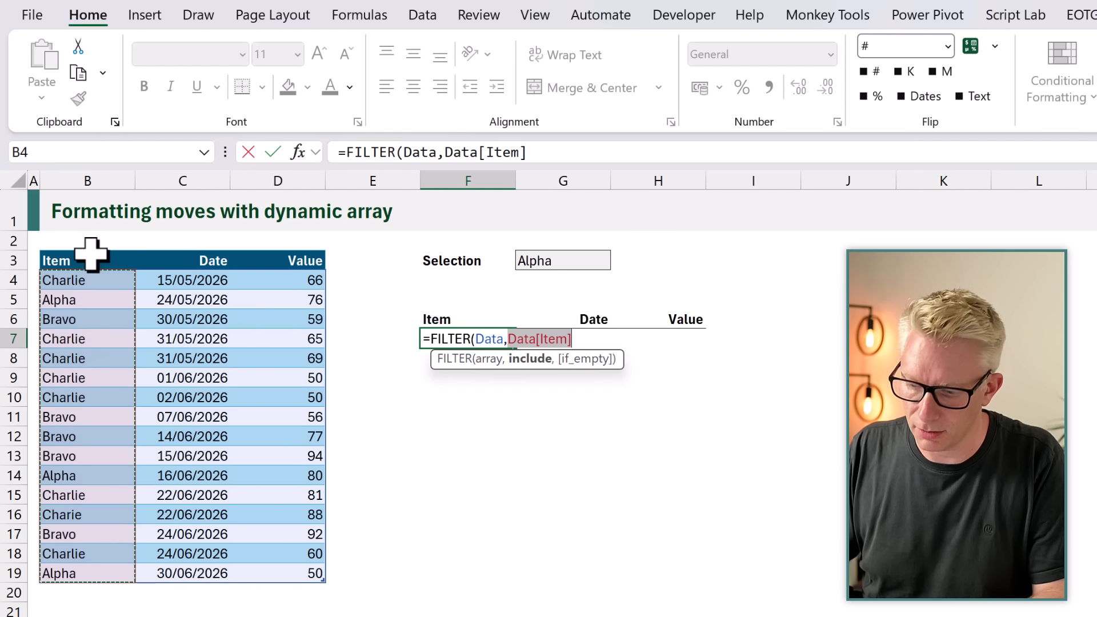
{"action": "type", "text": "="}
{"action": "left_click", "coordinate": [566, 260]}
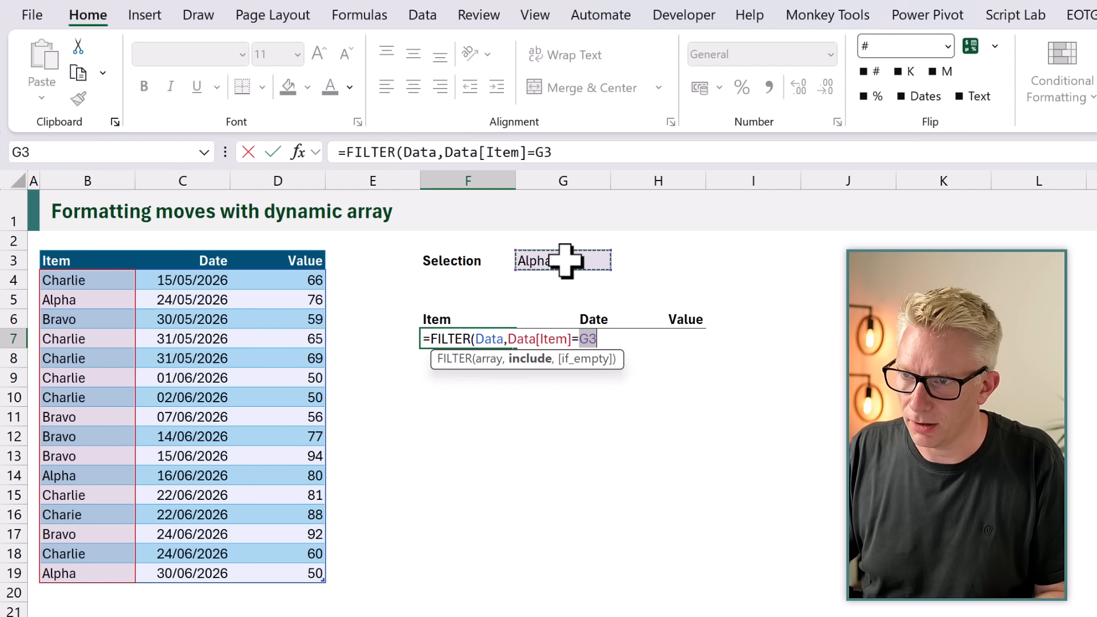
{"action": "key", "text": "ctrl+Return"}
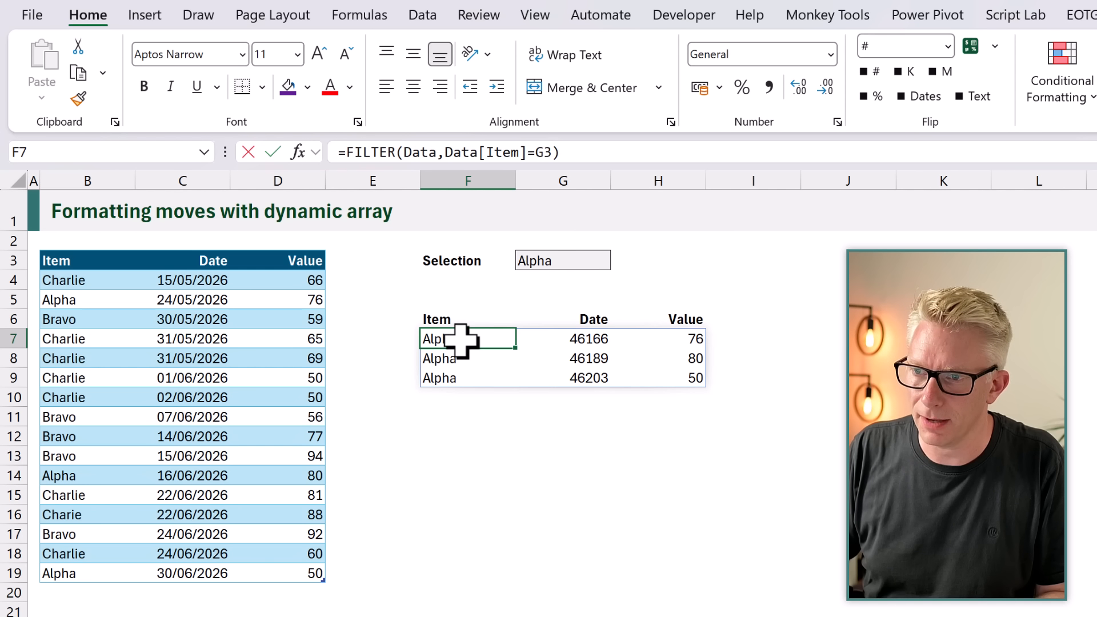
- Wrap the F7 formula in a LET function, naming the existing FILTER expression calc on its own line
{"action": "double_click", "coordinate": [444, 340]}
{"action": "left_click", "coordinate": [427, 337]}
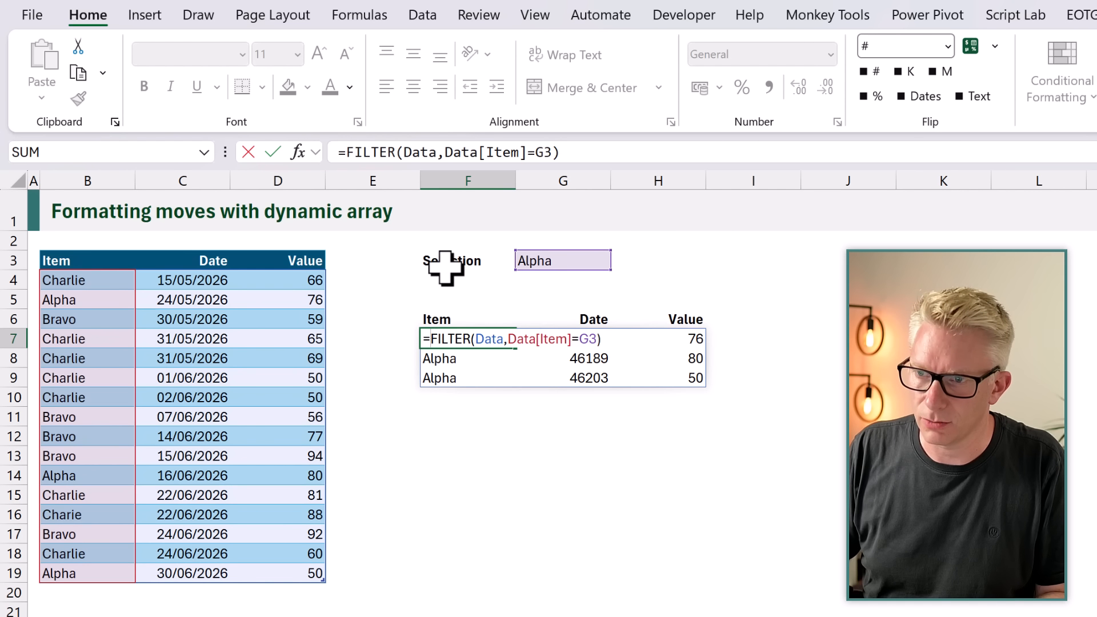
{"action": "type", "text": "LET("}
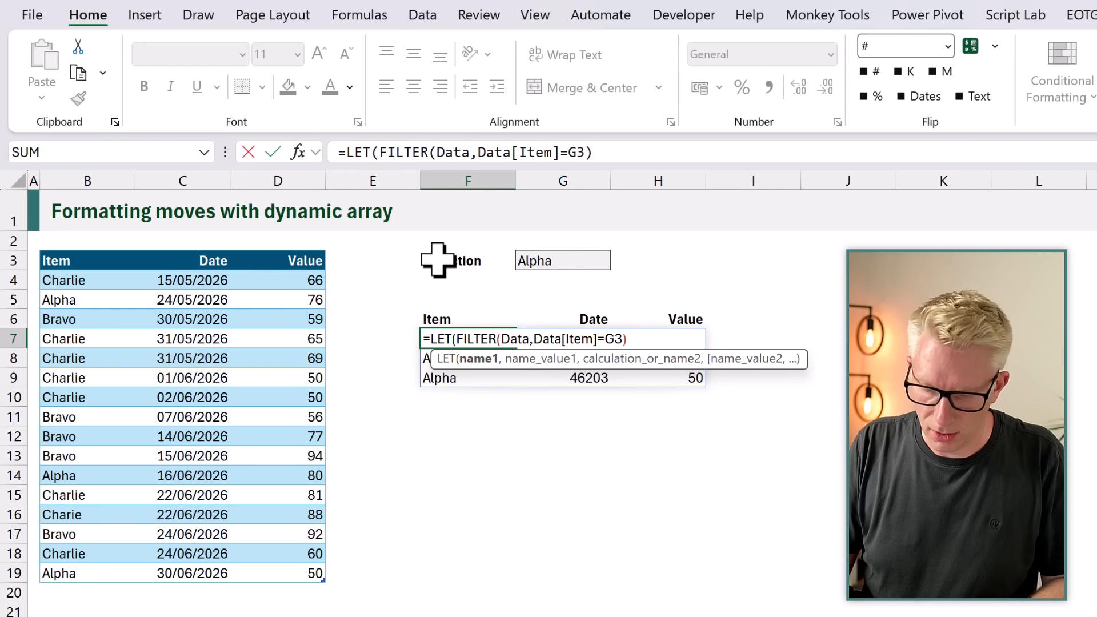
{"action": "key", "text": "alt+Return"}
{"action": "type", "text": "ca"}
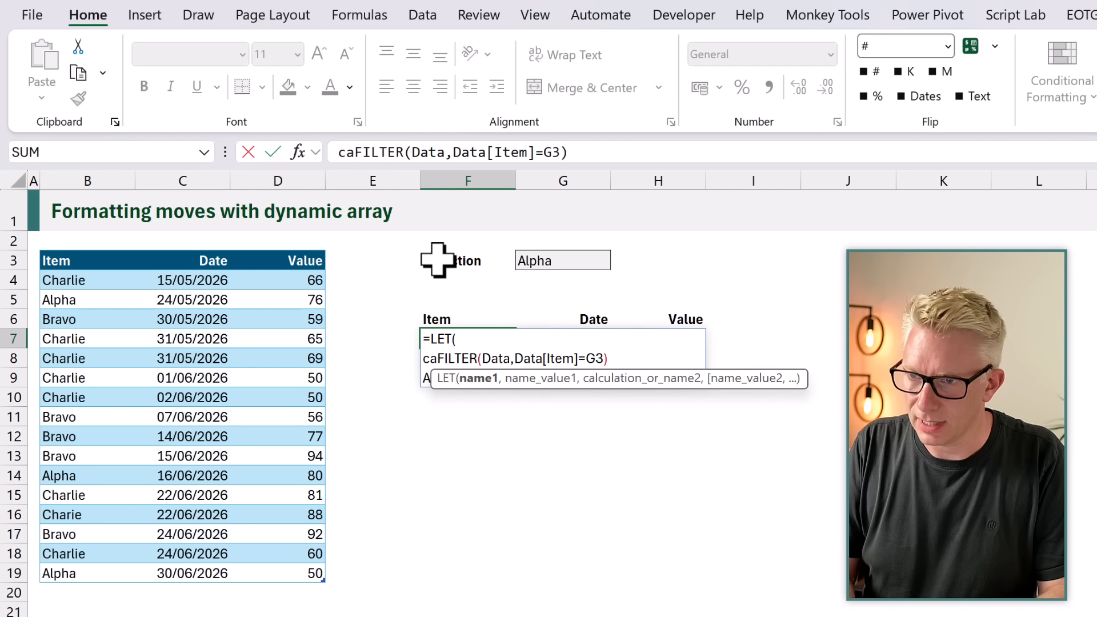
{"action": "type", "text": "lc,"}
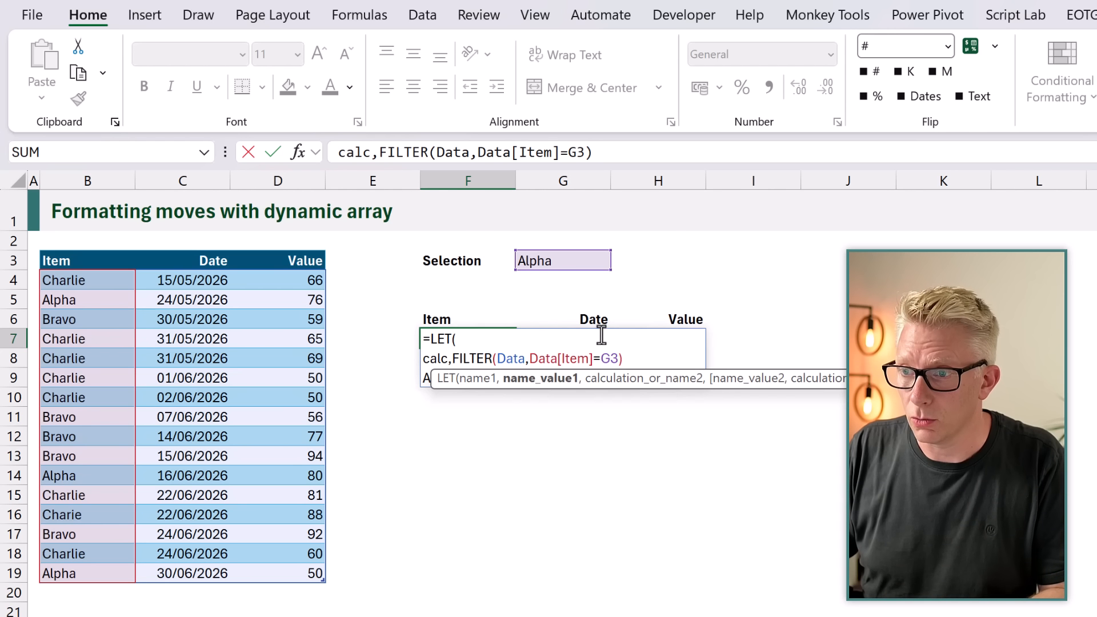
{"action": "type", "text": ","}
{"action": "key", "text": "alt+Return"}
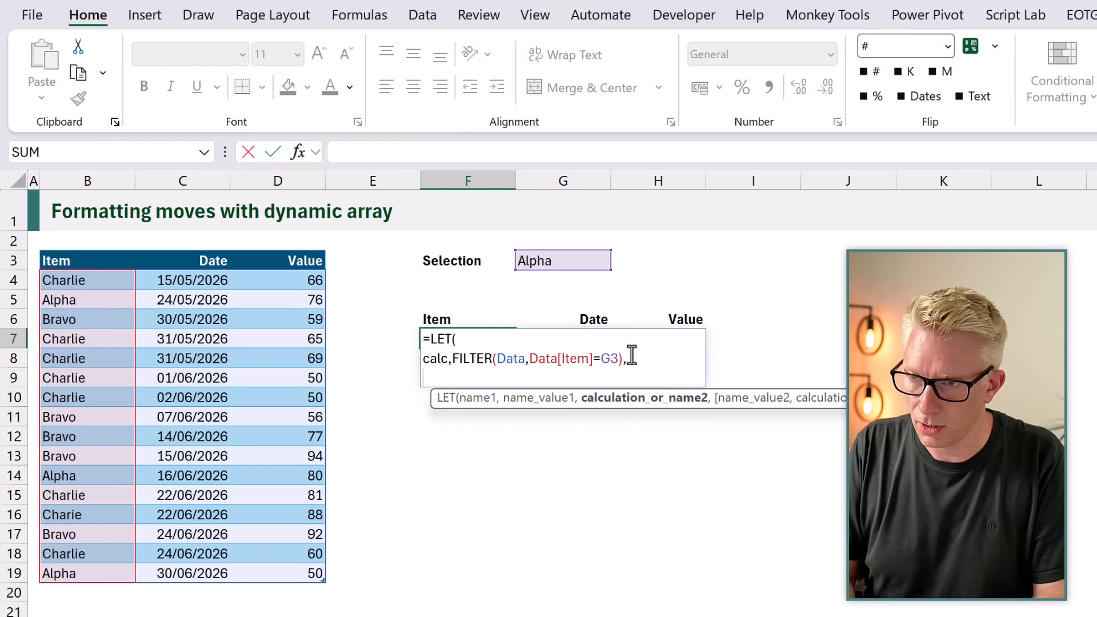
- Define a LET variable total as HSTACK("Total","",SUM(CHOOSECOLS(calc,3))) on a new formula line
{"action": "type", "text": "total,"}
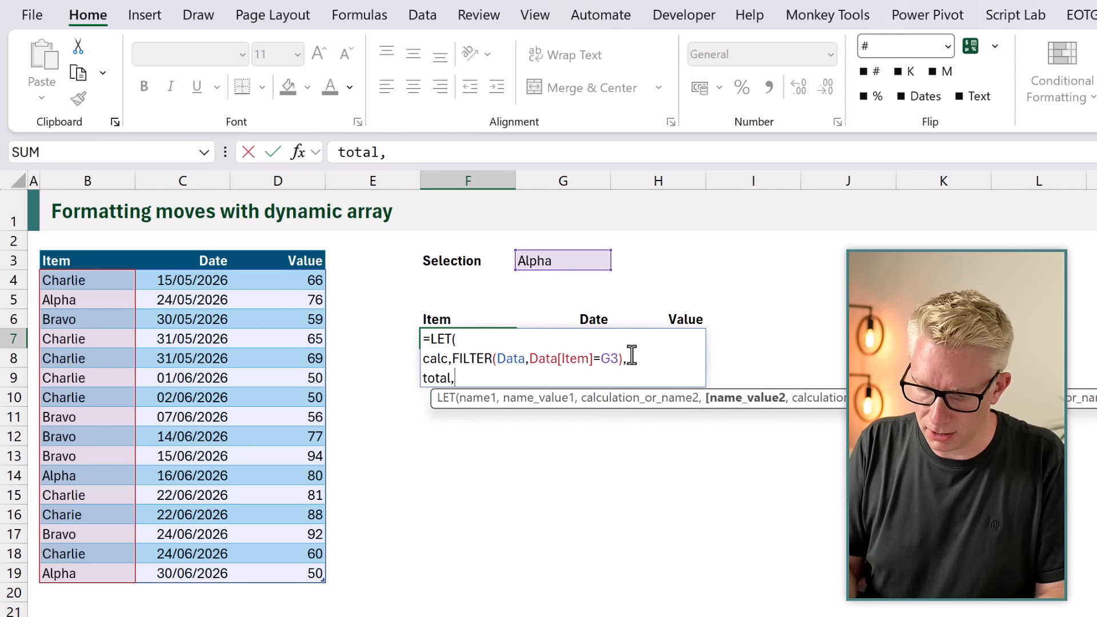
{"action": "type", "text": "HSTACK(\"Tota"}
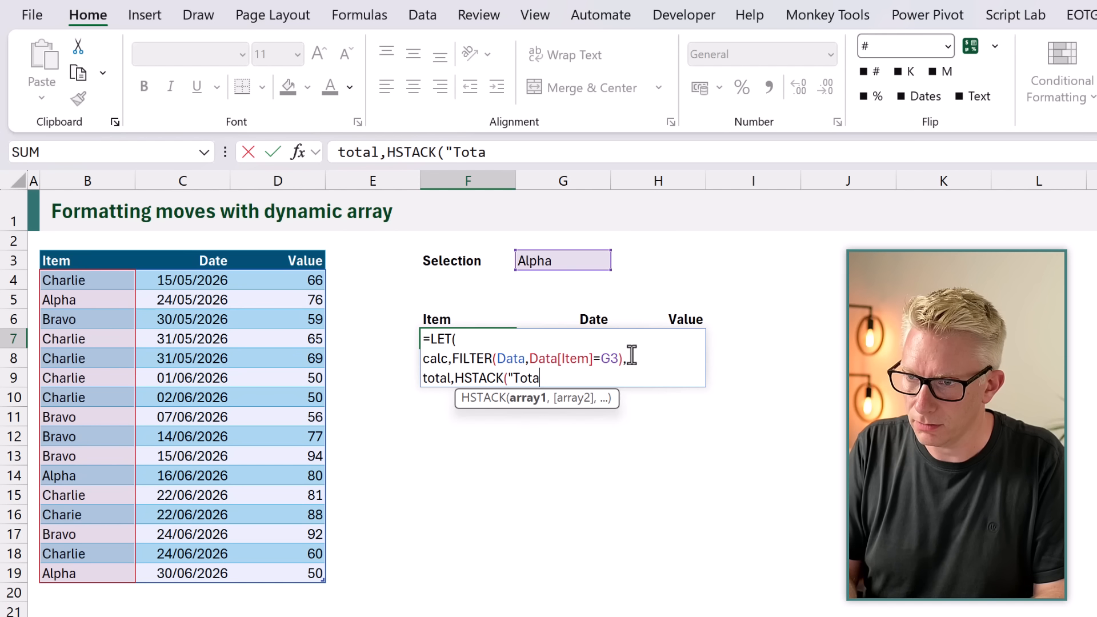
{"action": "type", "text": "l\","}
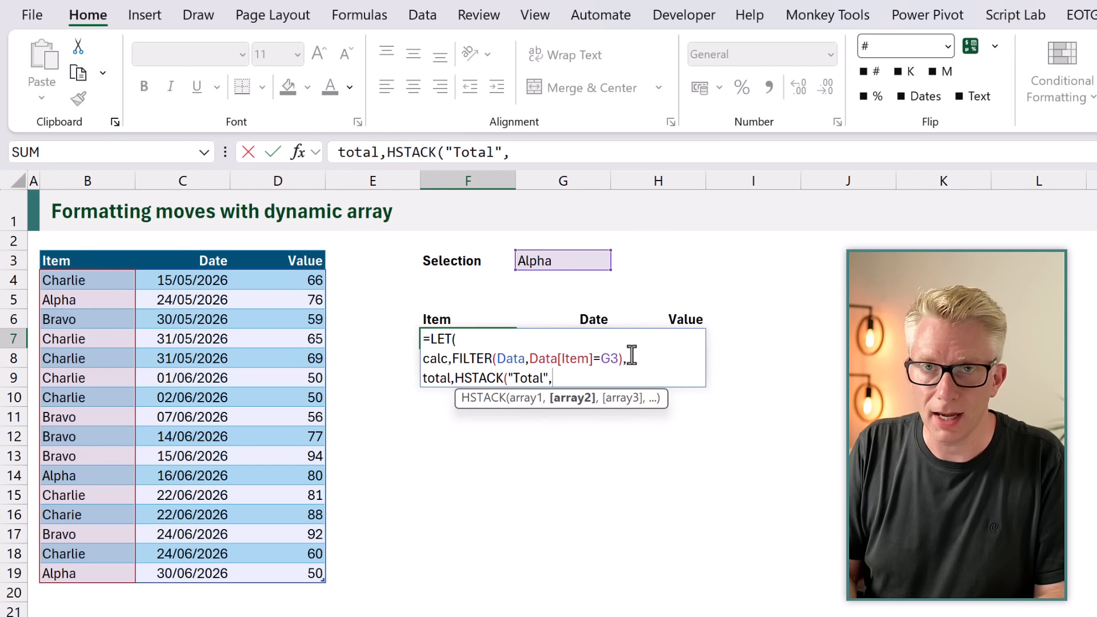
{"action": "type", "text": "\"\","}
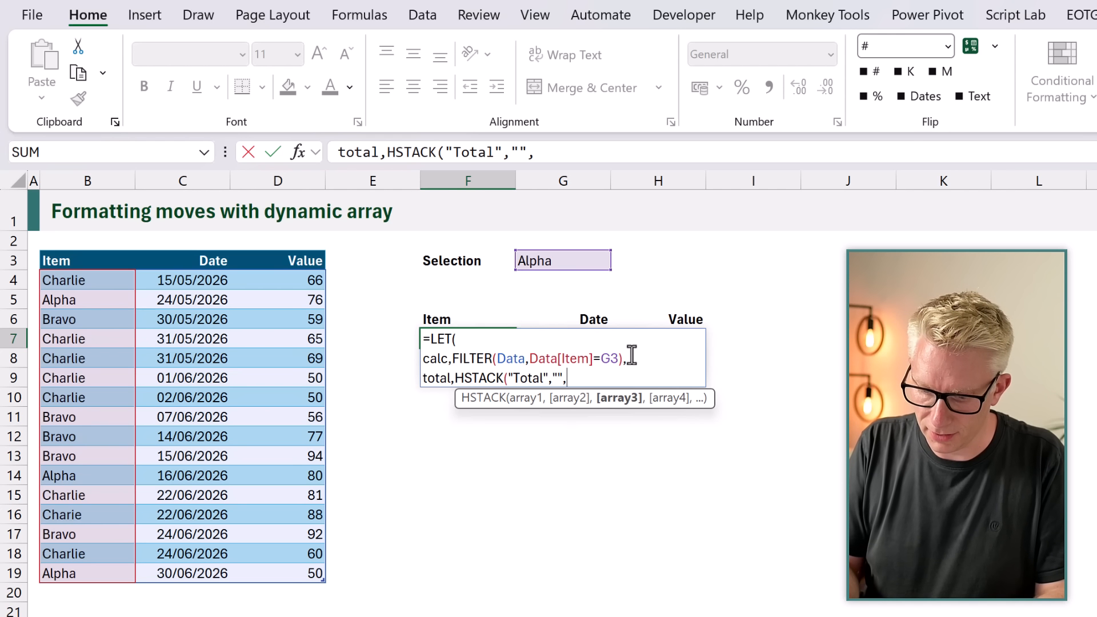
{"action": "type", "text": "SUM("}
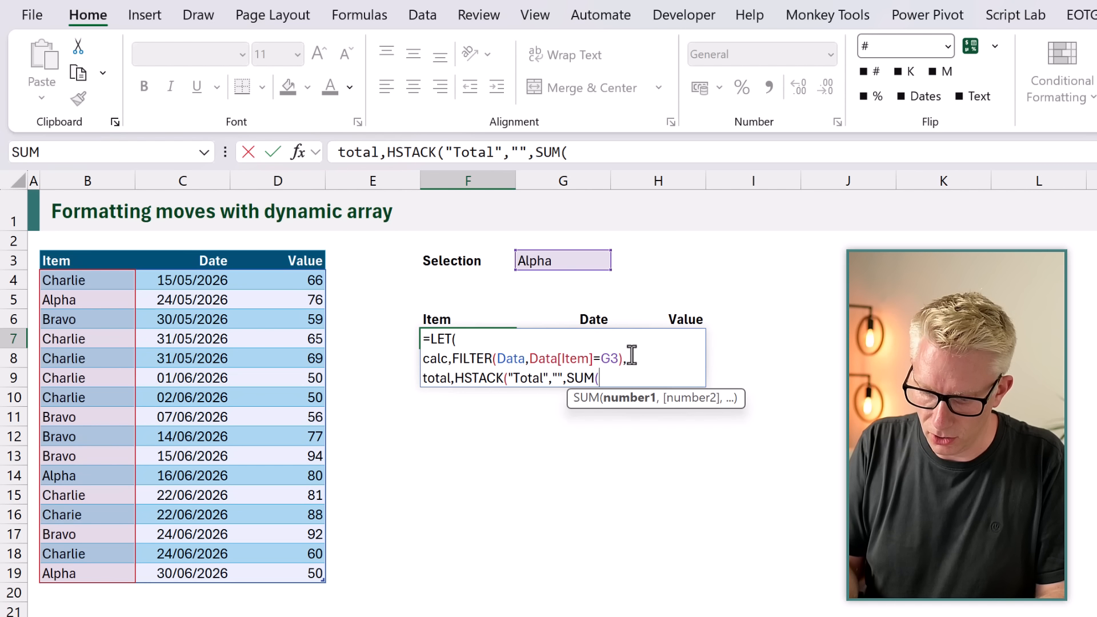
{"action": "type", "text": "CHOOSECOL"}
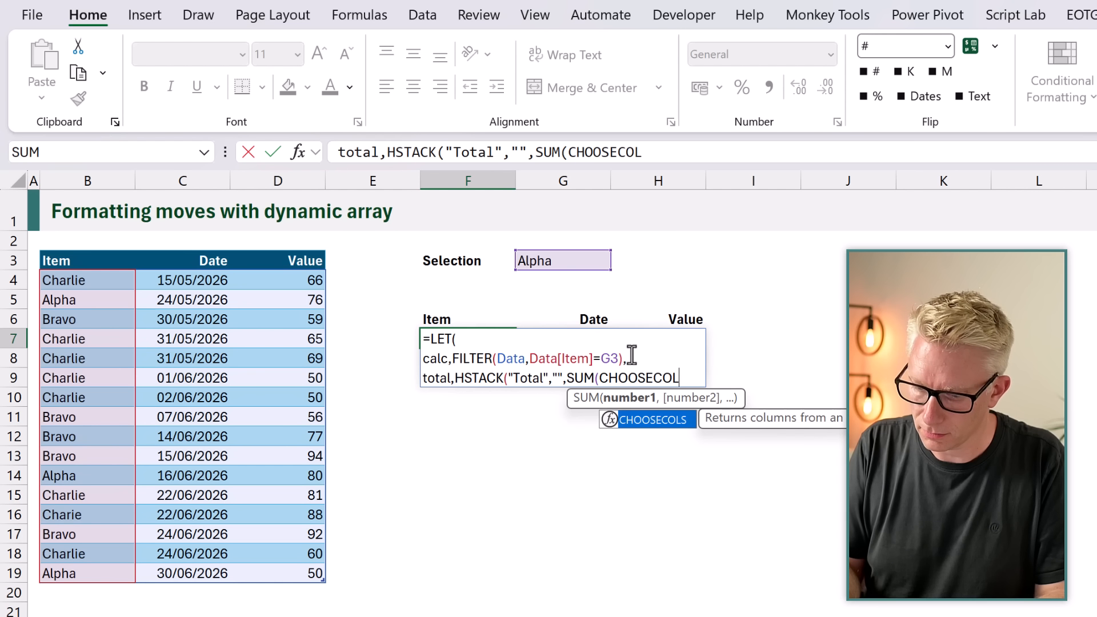
{"action": "type", "text": "S(calc"}
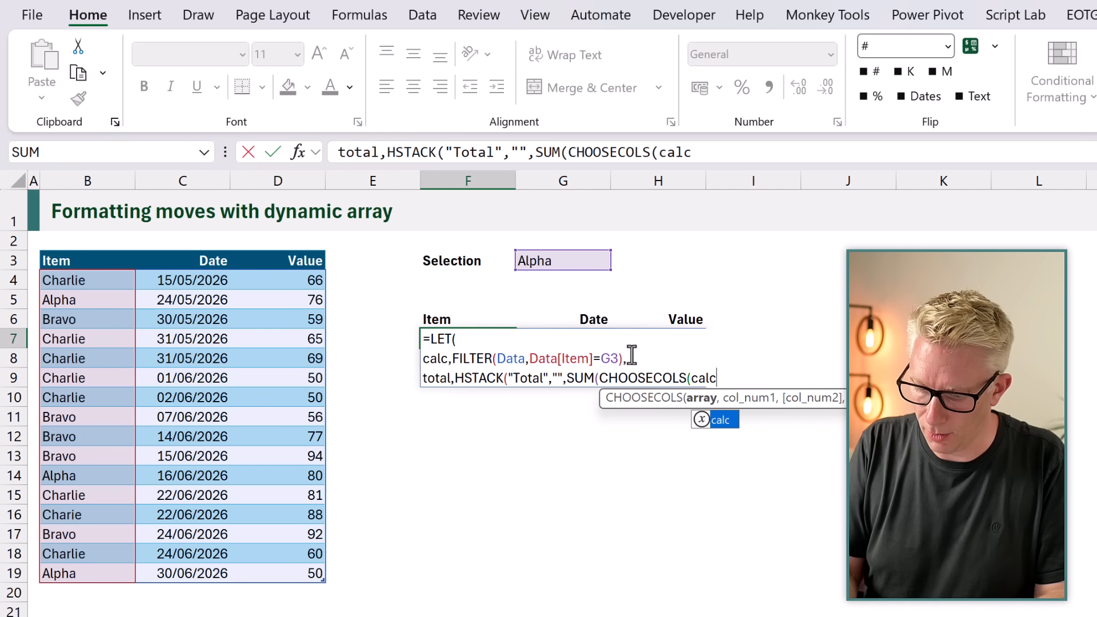
{"action": "type", "text": ","}
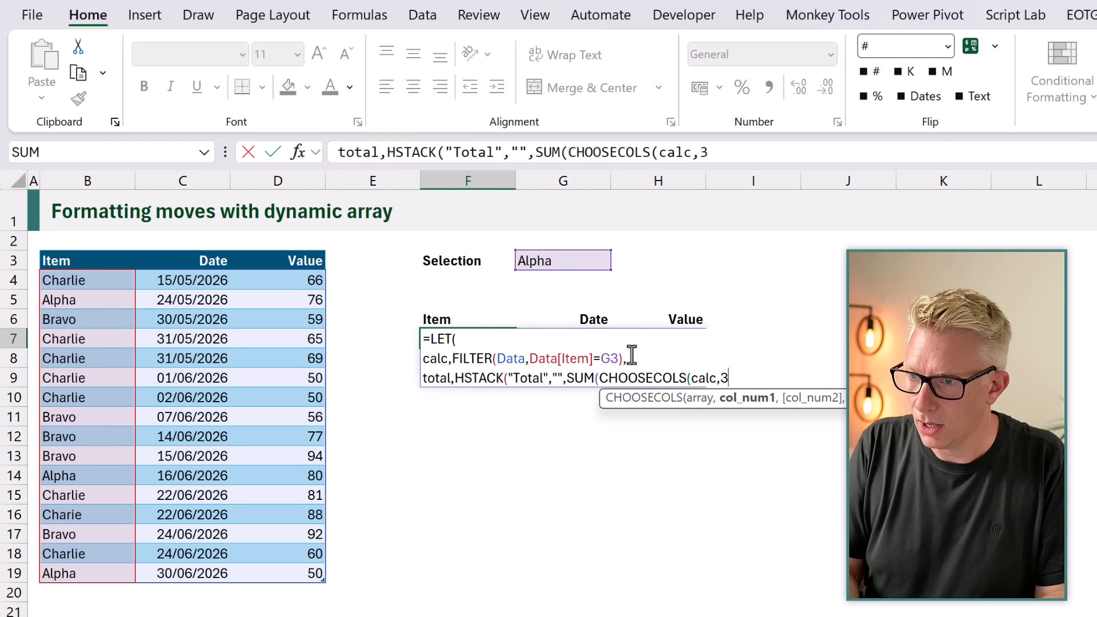
{"action": "type", "text": "3))),"}
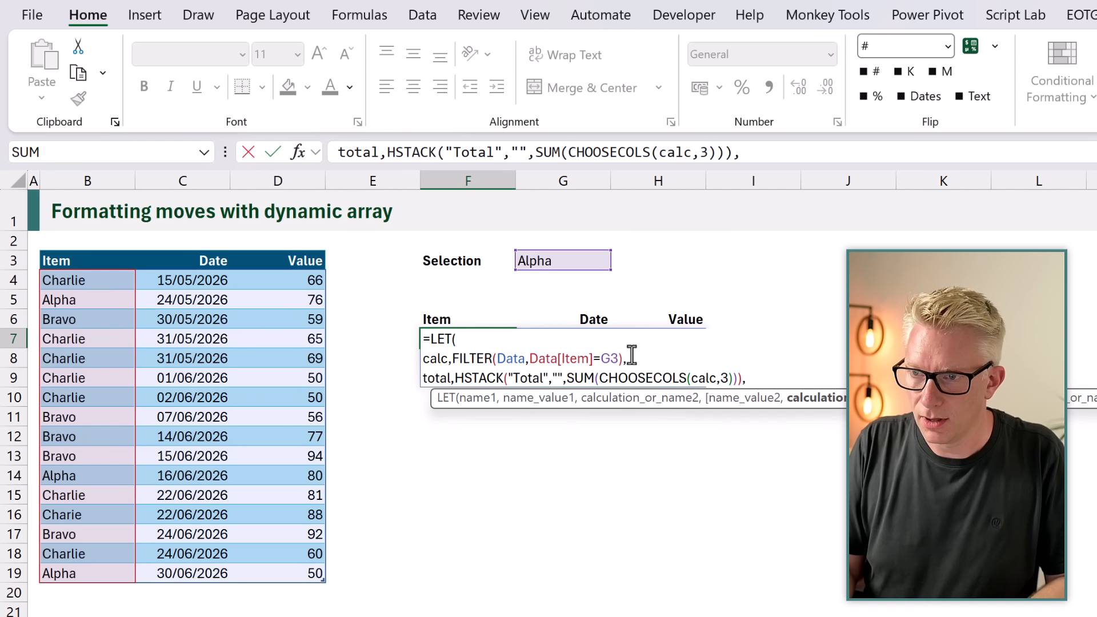
{"action": "key", "text": "alt+Return"}
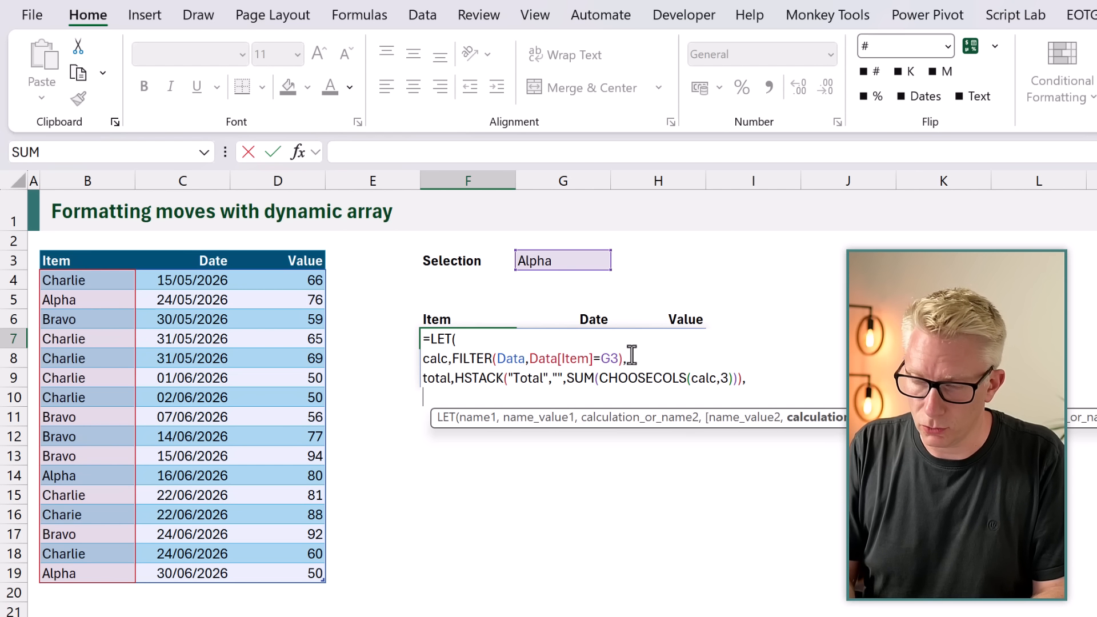
- Define the variable result as VSTACK(calc,total), return result from the LET, and commit the formula in F7
{"action": "type", "text": "result"}
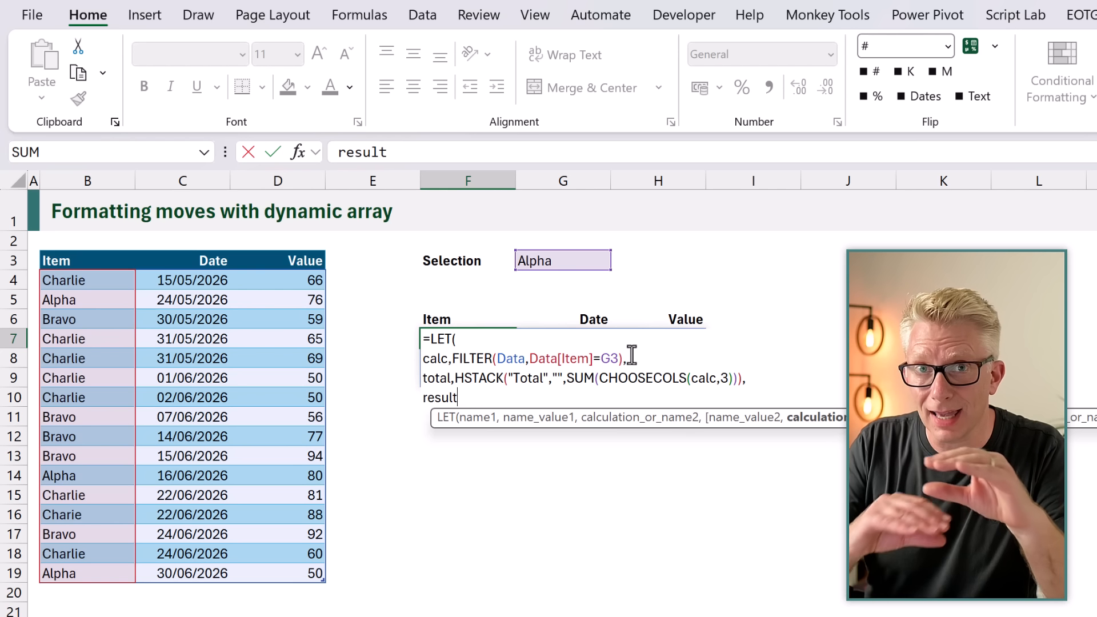
{"action": "type", "text": ","}
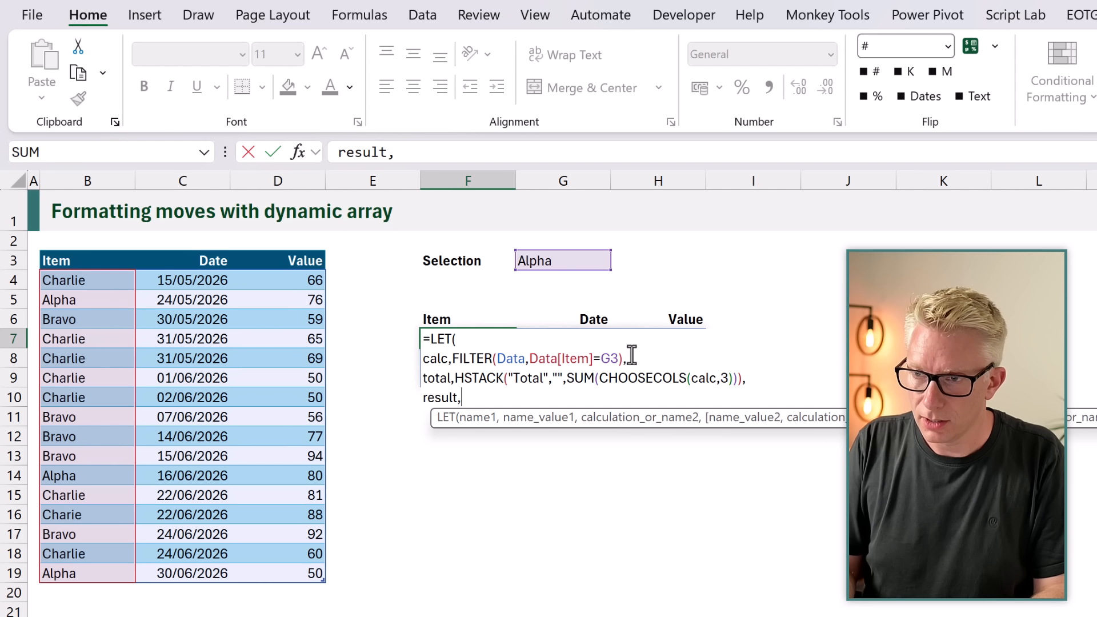
{"action": "type", "text": "VSTACK("}
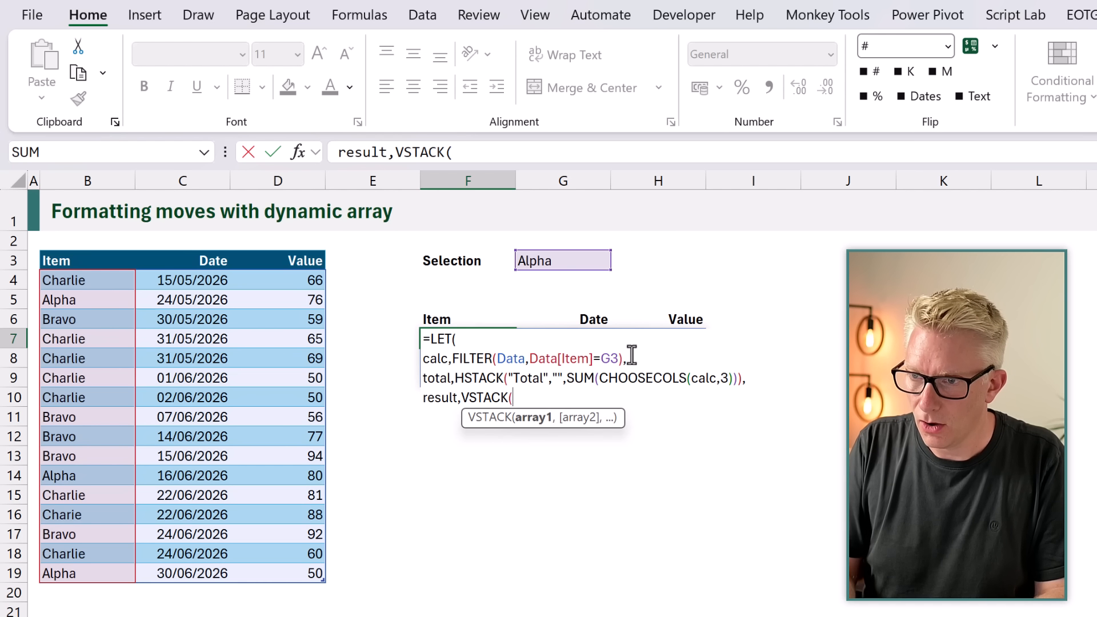
{"action": "type", "text": "calc,"}
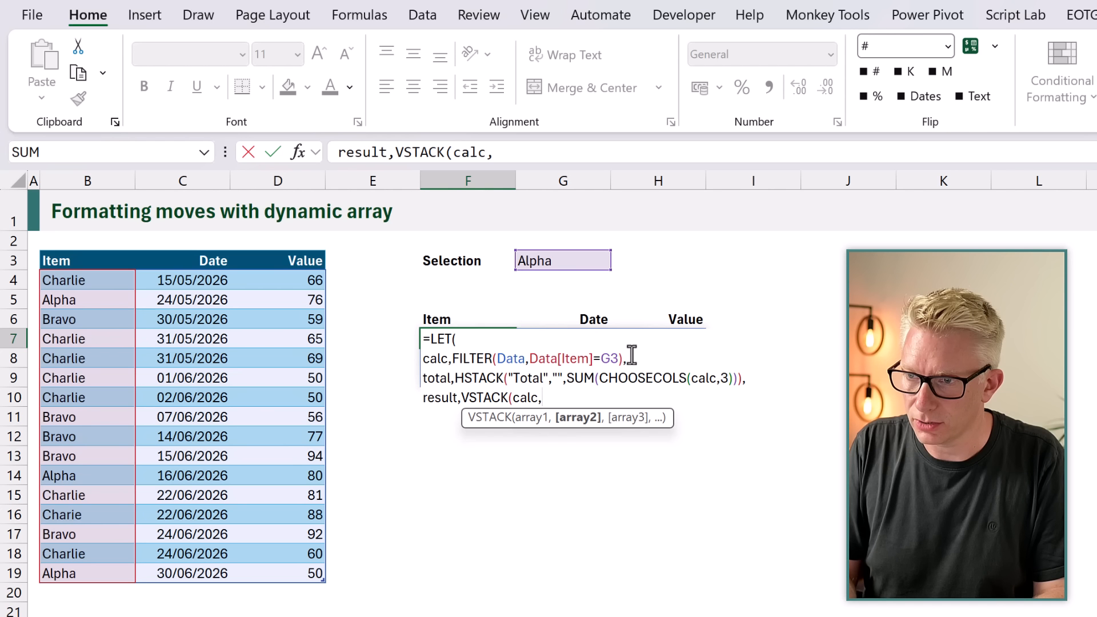
{"action": "type", "text": "total),"}
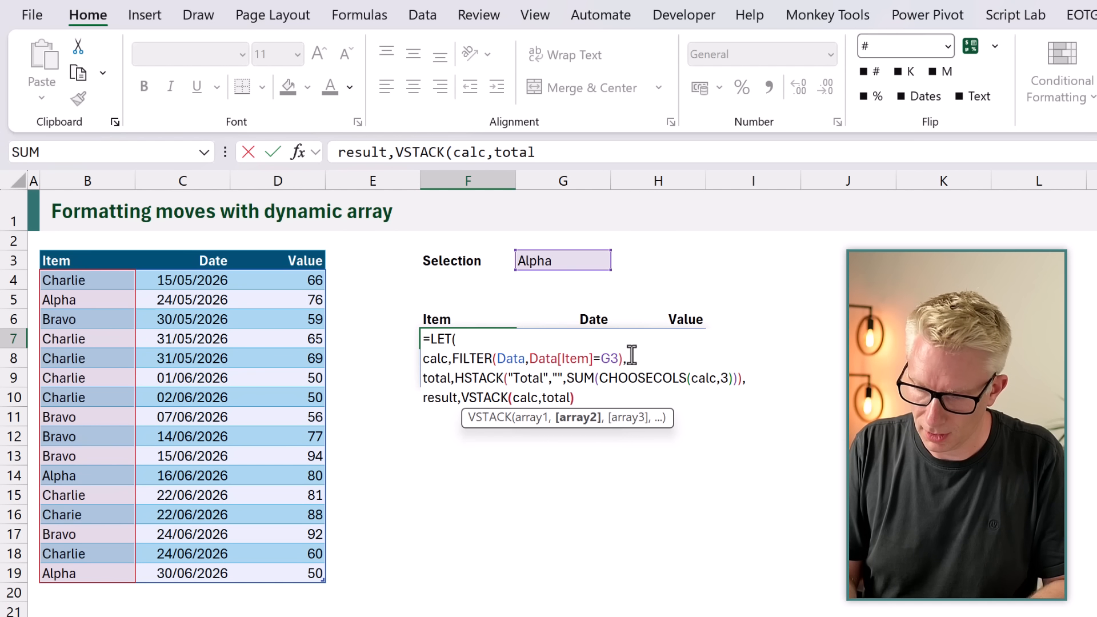
{"action": "key", "text": "alt+Return"}
{"action": "type", "text": "resu"}
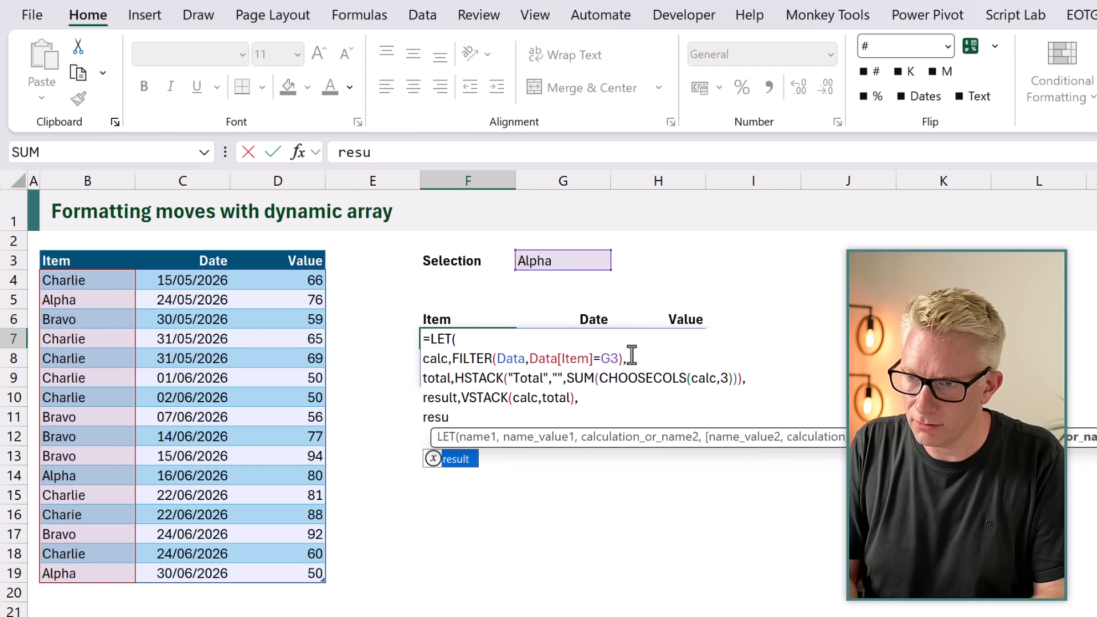
{"action": "type", "text": "lt)"}
{"action": "key", "text": "ctrl+Return"}
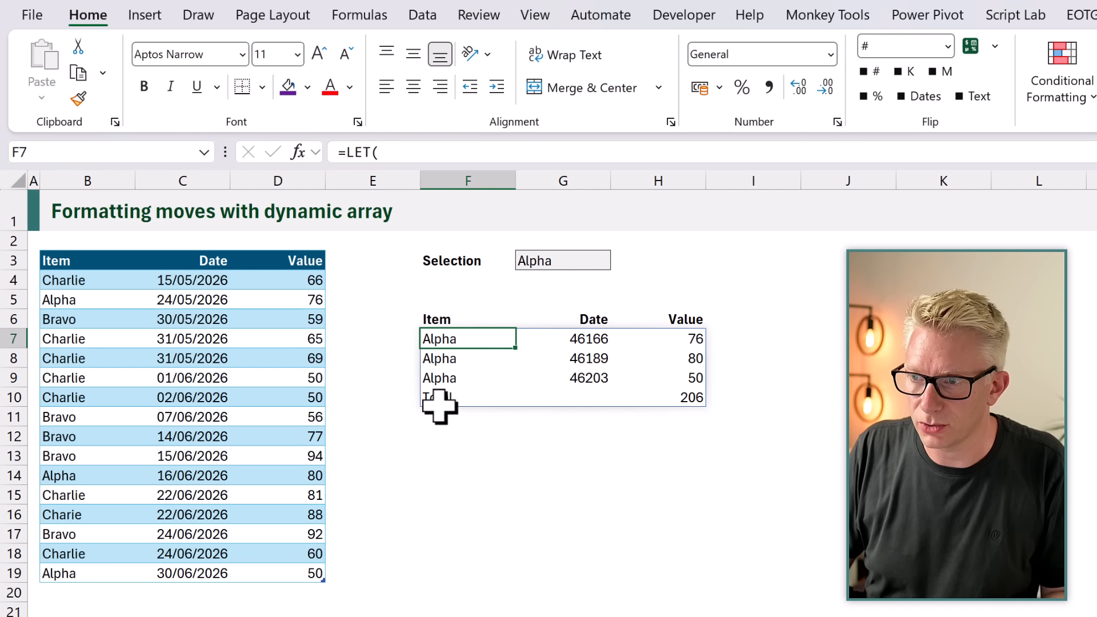
- Format the spilled date values in G7:G9 as dates
{"action": "left_click_drag", "start_coordinate": [694, 338], "coordinate": [692, 380]}
{"action": "left_click_drag", "start_coordinate": [588, 343], "coordinate": [590, 371]}
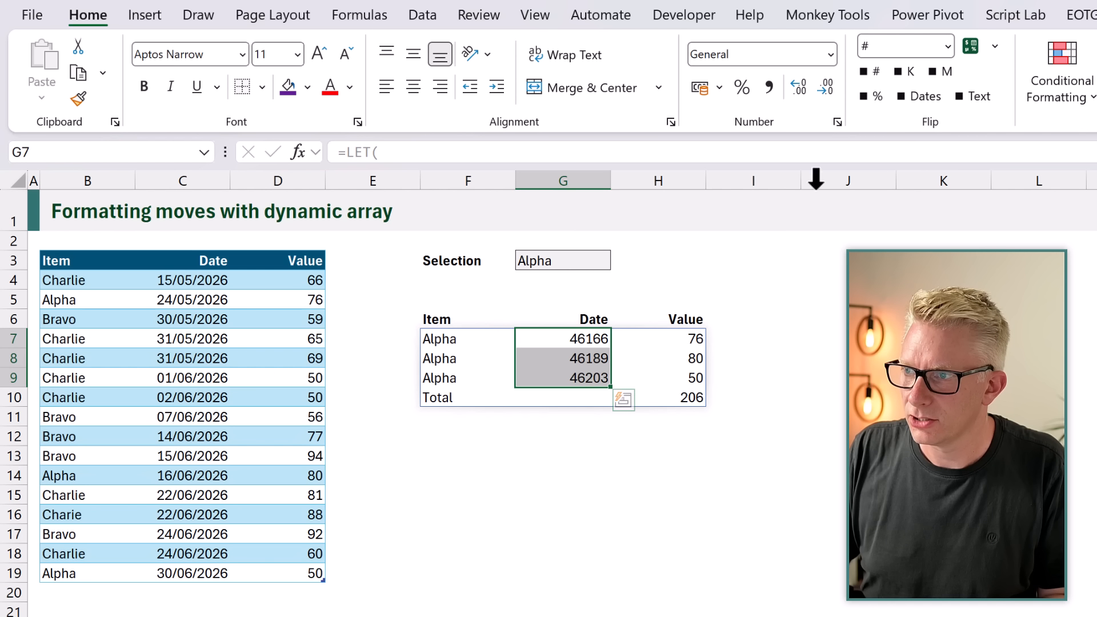
{"action": "left_click", "coordinate": [925, 102]}
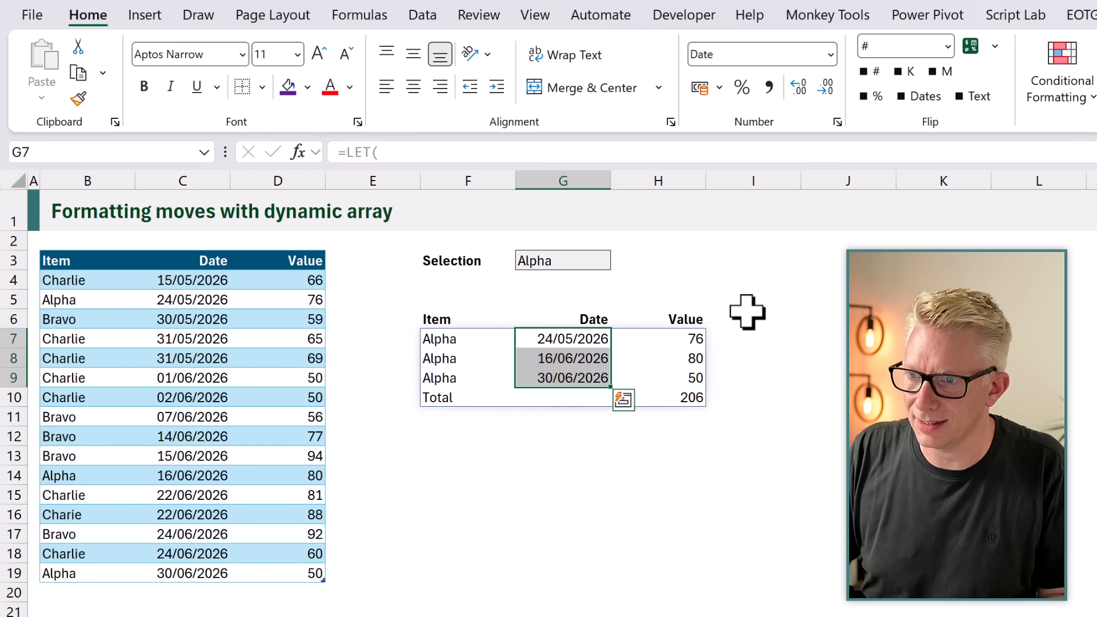
- Make the Total row F10:H10 bold and add a top border to it
{"action": "left_click_drag", "start_coordinate": [441, 392], "coordinate": [652, 394]}
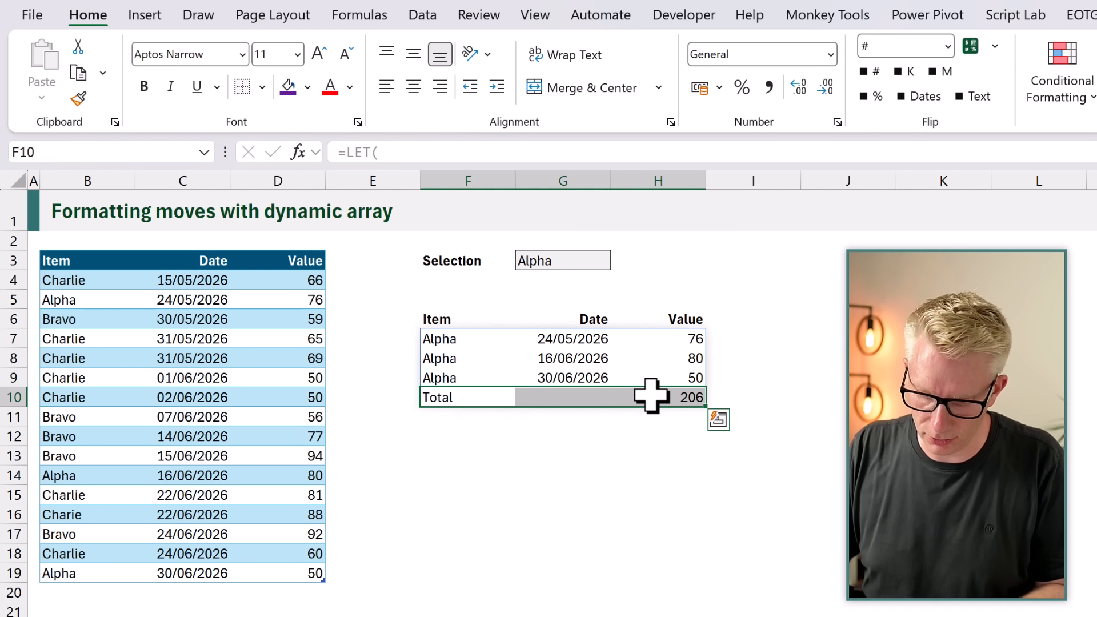
{"action": "key", "text": "ctrl+b"}
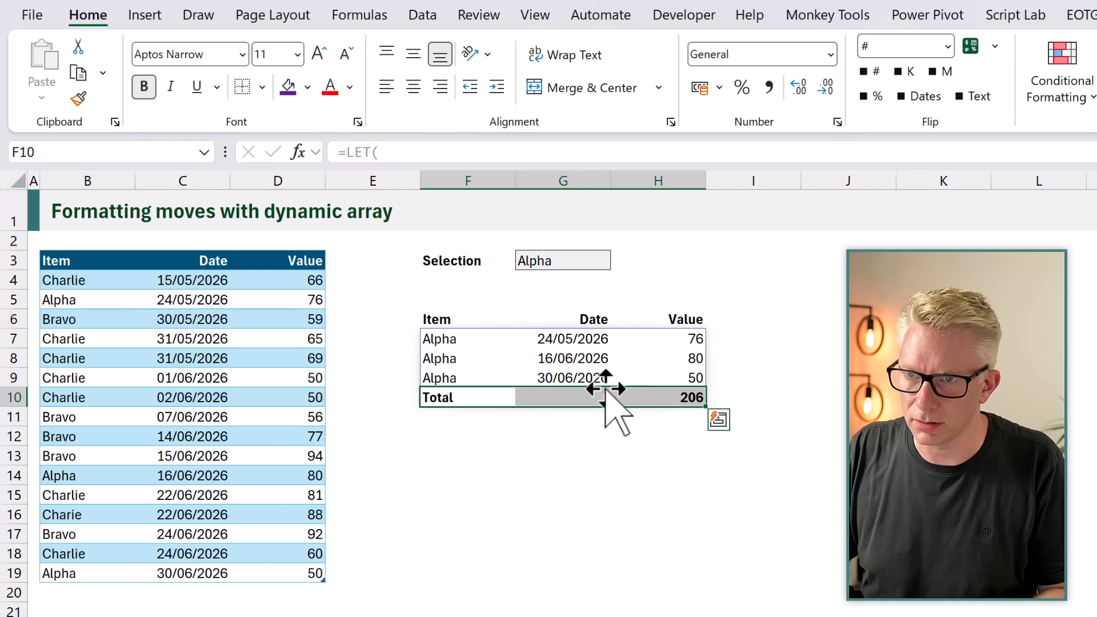
{"action": "left_click", "coordinate": [266, 92]}
{"action": "left_click", "coordinate": [281, 177]}
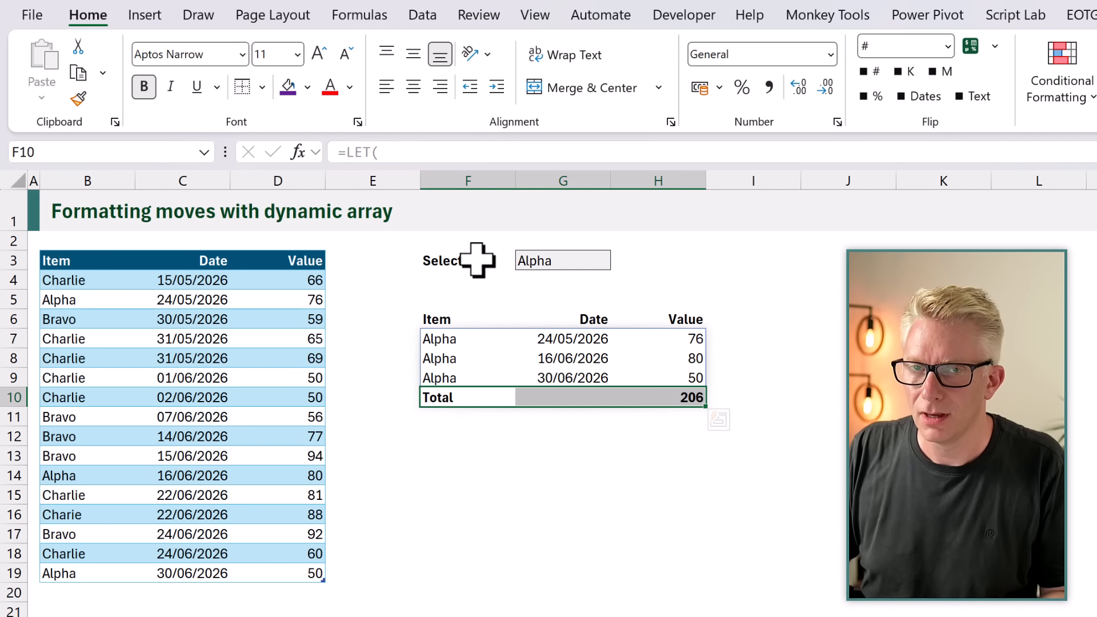
- Change the item selection in G3 to Bravo and select F10:H10 to check its fixed formatting
{"action": "left_click", "coordinate": [571, 261]}
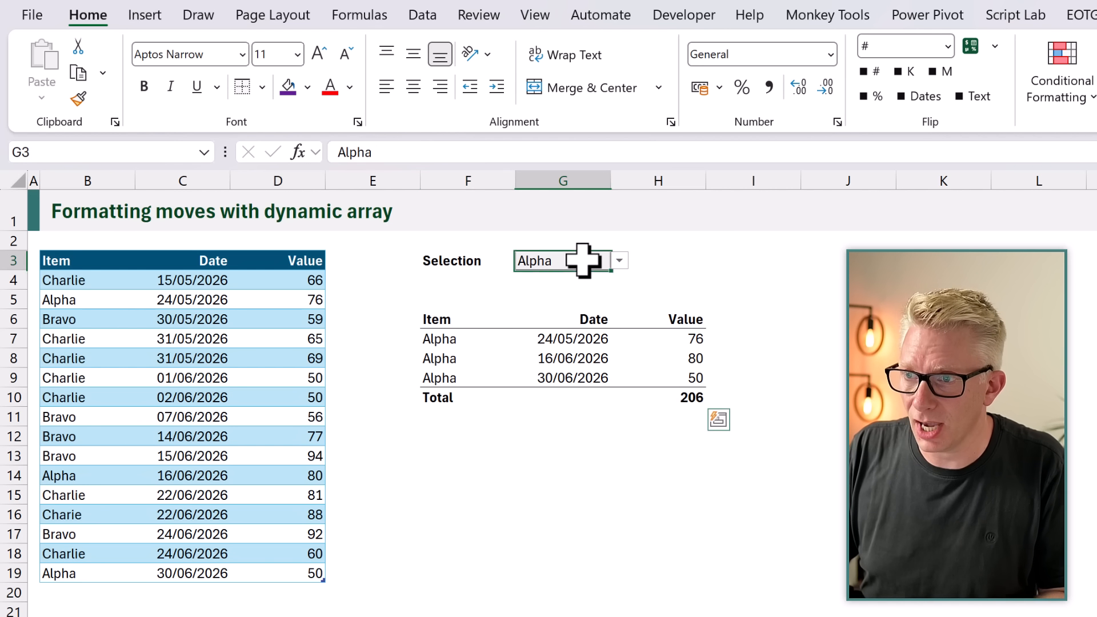
{"action": "left_click", "coordinate": [619, 261]}
{"action": "left_click", "coordinate": [588, 297]}
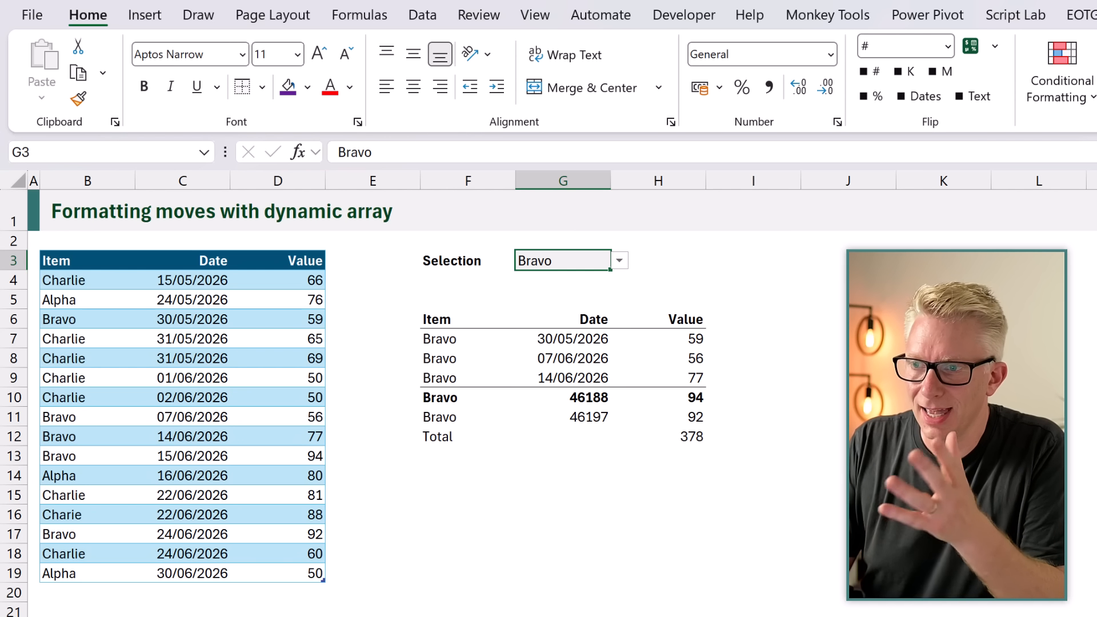
{"action": "left_click", "coordinate": [444, 397]}
{"action": "left_click_drag", "start_coordinate": [444, 397], "coordinate": [647, 396]}
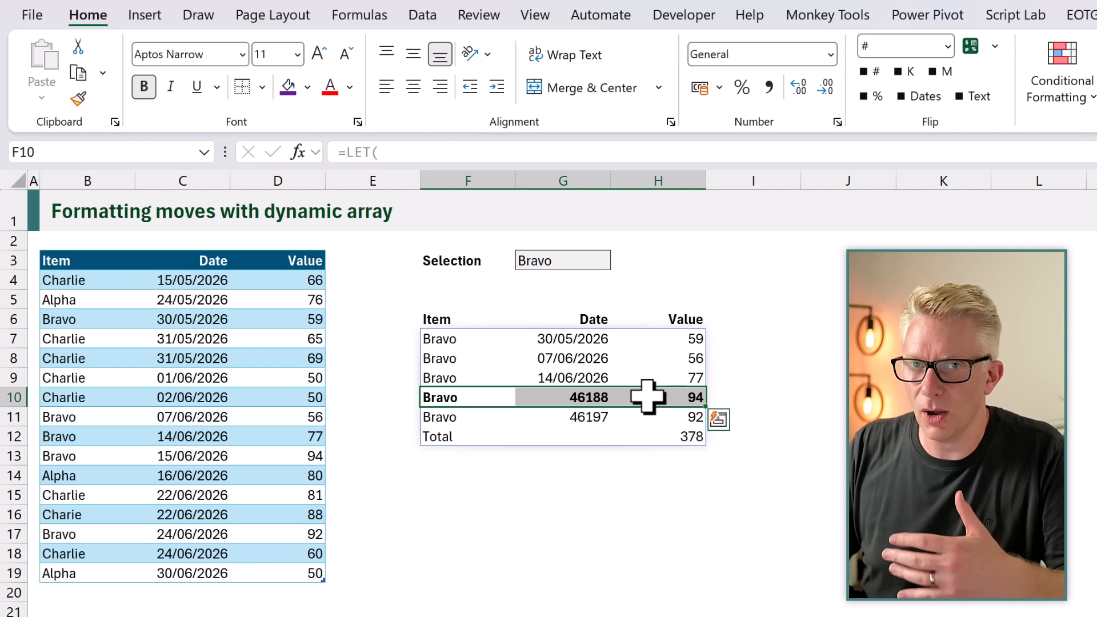
- Change the item selection in G3 to Charlie to check the report's formatting with a larger spill
{"action": "left_click", "coordinate": [606, 262]}
{"action": "left_click", "coordinate": [619, 262]}
{"action": "left_click", "coordinate": [594, 316]}
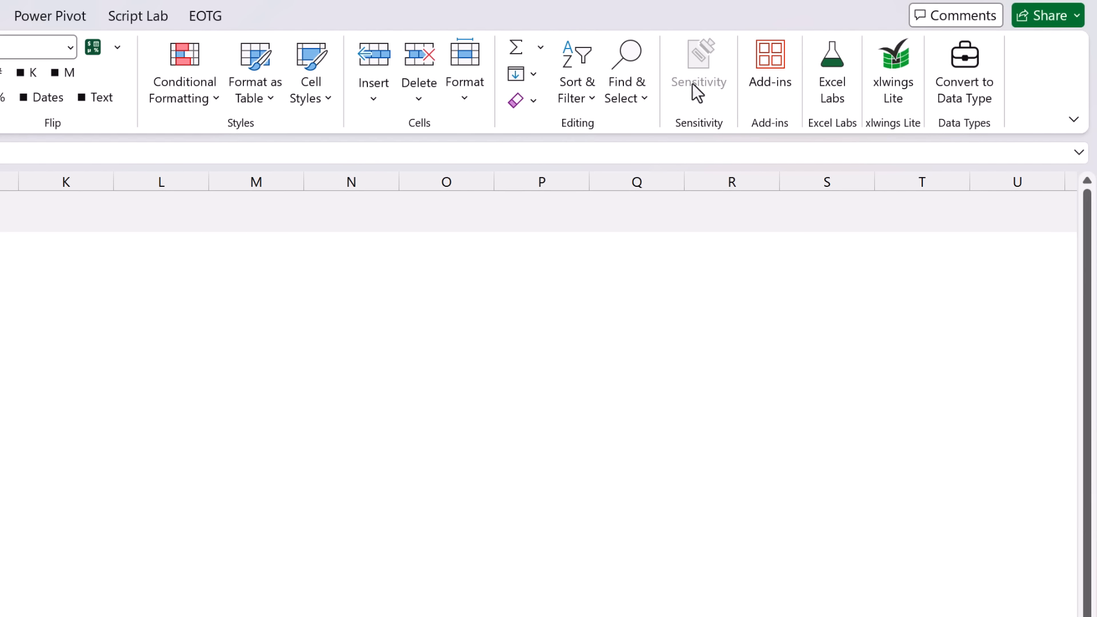
- Search the add-in store for Spill Manager and close the store without adding anything
{"action": "left_click", "coordinate": [787, 60]}
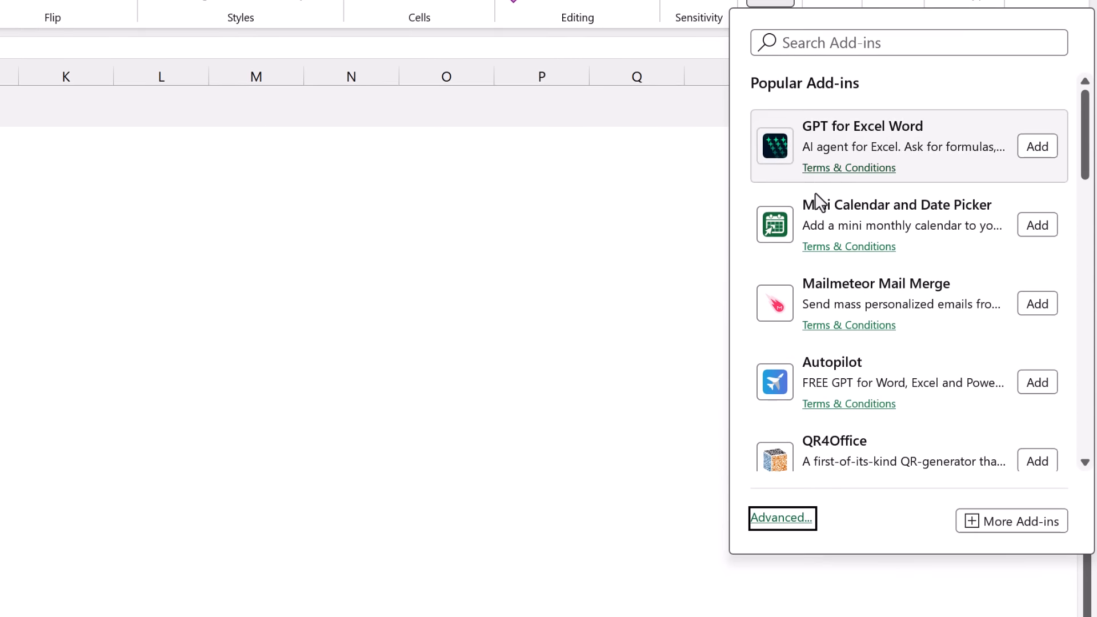
{"action": "left_click", "coordinate": [994, 588]}
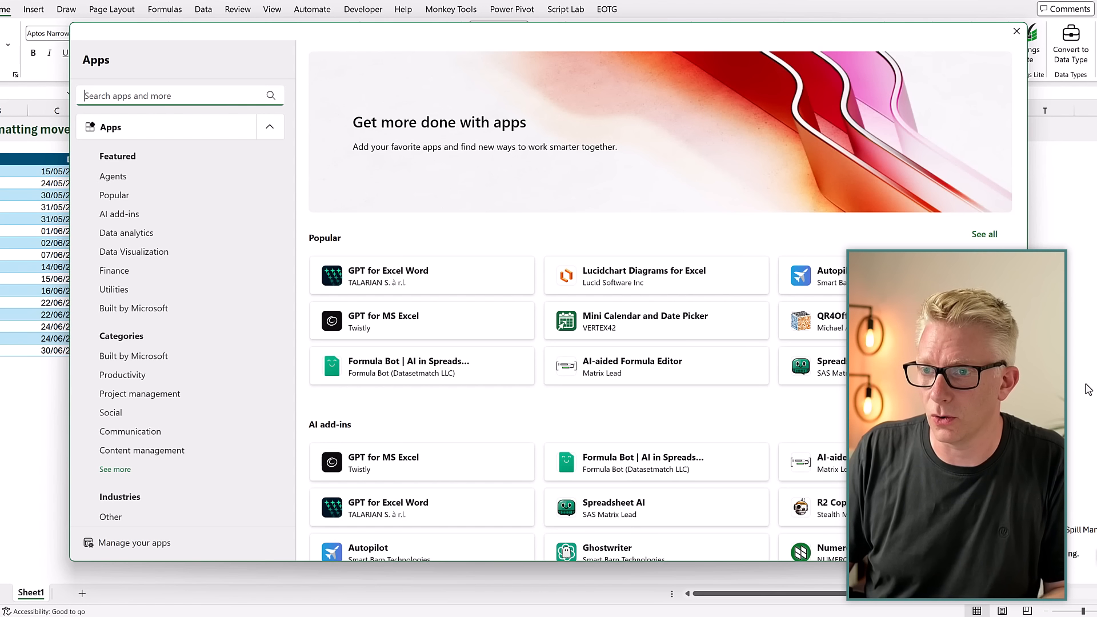
{"action": "left_click", "coordinate": [212, 102]}
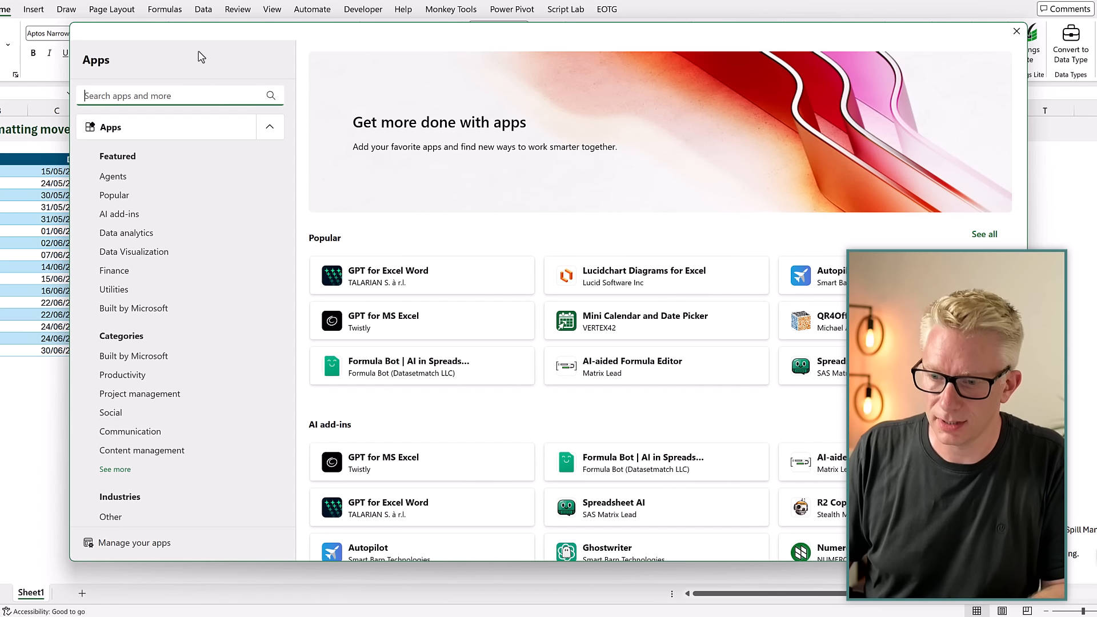
{"action": "type", "text": "Spill Manager"}
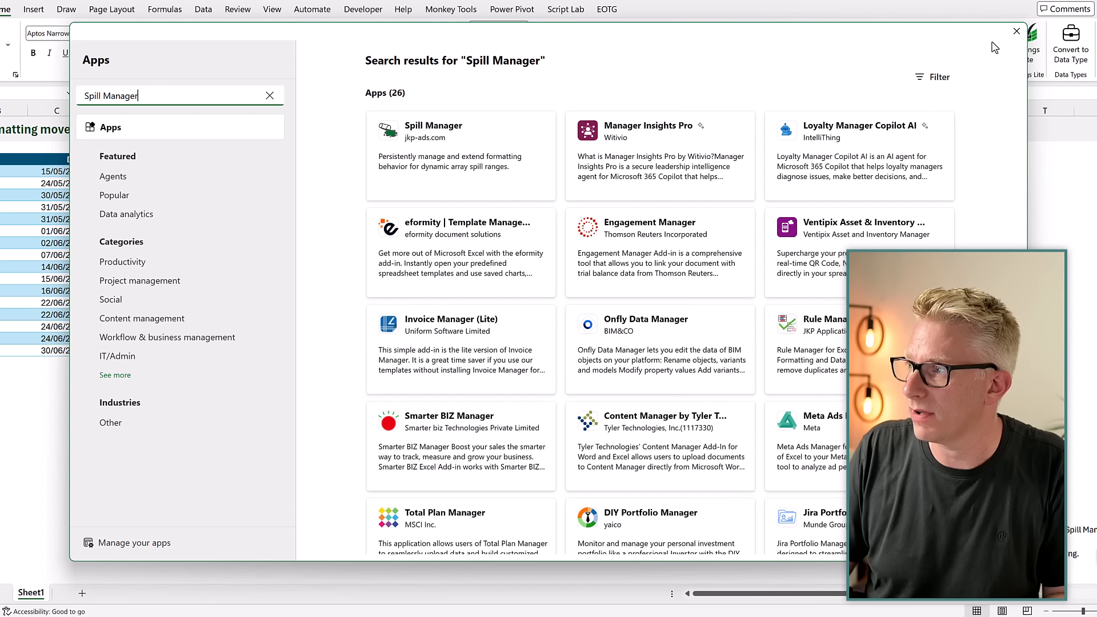
{"action": "left_click", "coordinate": [1015, 34]}
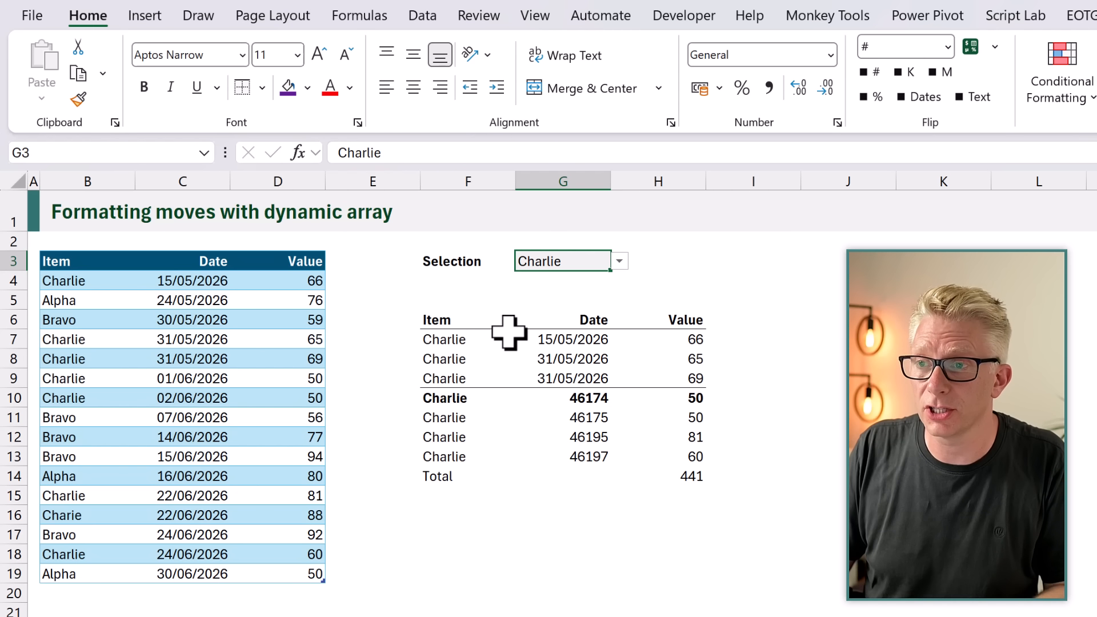
- Change the item selection in G3 to Alpha
{"action": "left_click", "coordinate": [358, 13]}
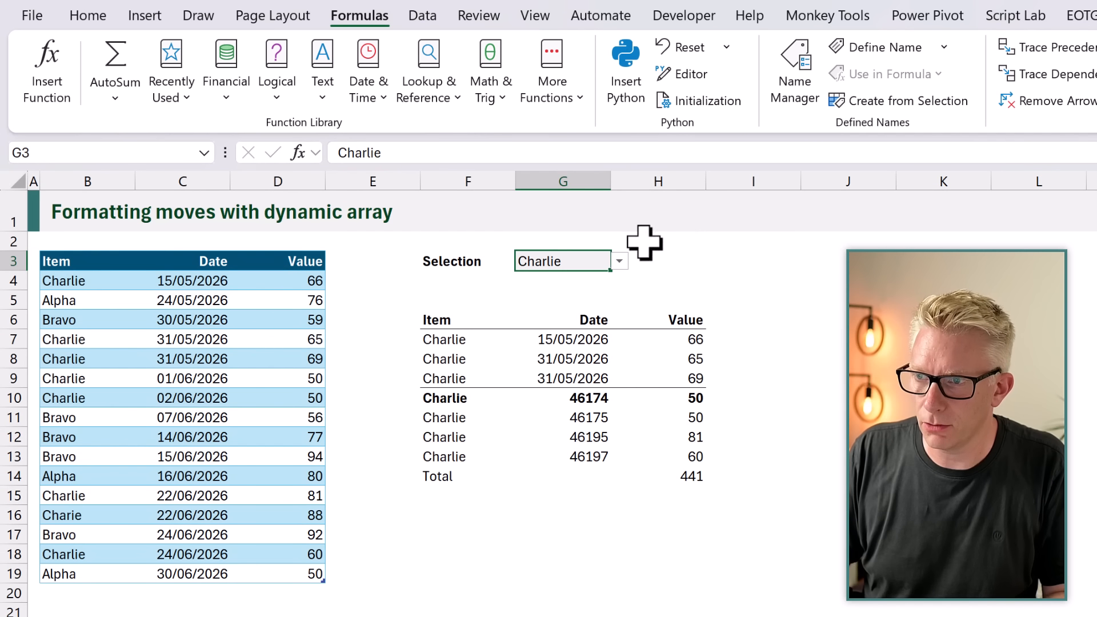
{"action": "left_click", "coordinate": [620, 261]}
{"action": "left_click", "coordinate": [588, 277]}
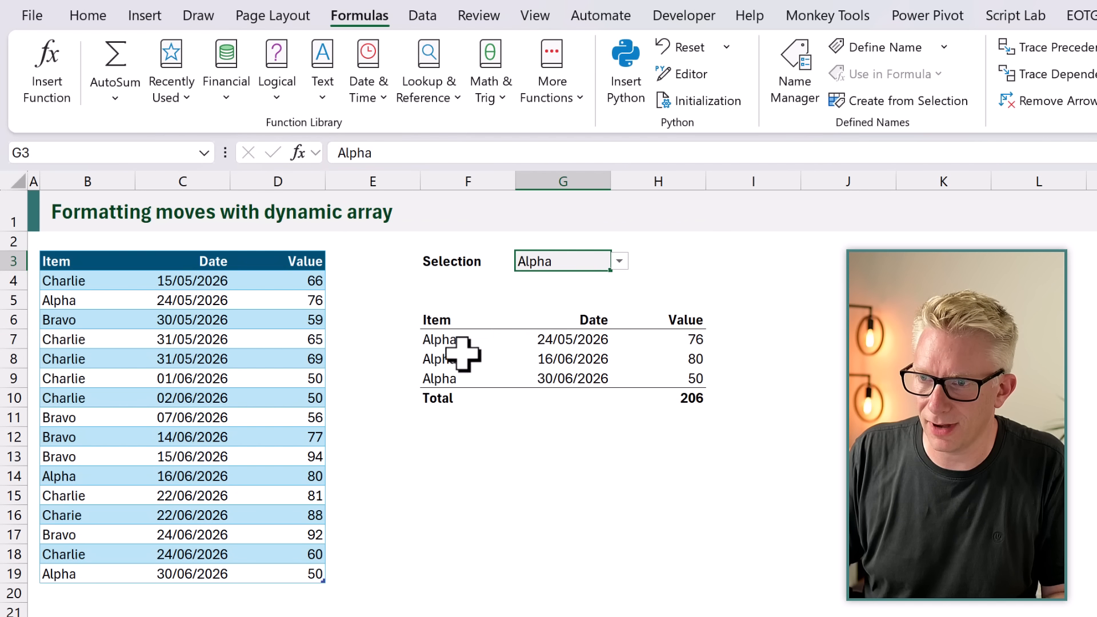
- Clear only the formats from the last data row and Total row in F9:H10
{"action": "left_click", "coordinate": [438, 376]}
{"action": "left_click_drag", "start_coordinate": [438, 375], "coordinate": [649, 409]}
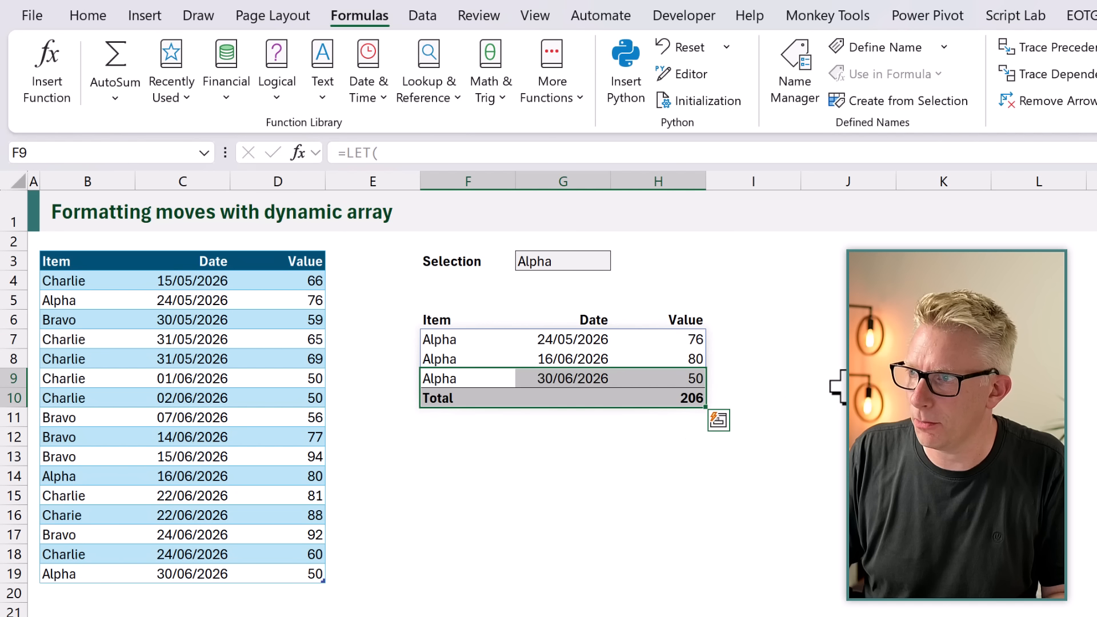
{"action": "left_click", "coordinate": [109, 17]}
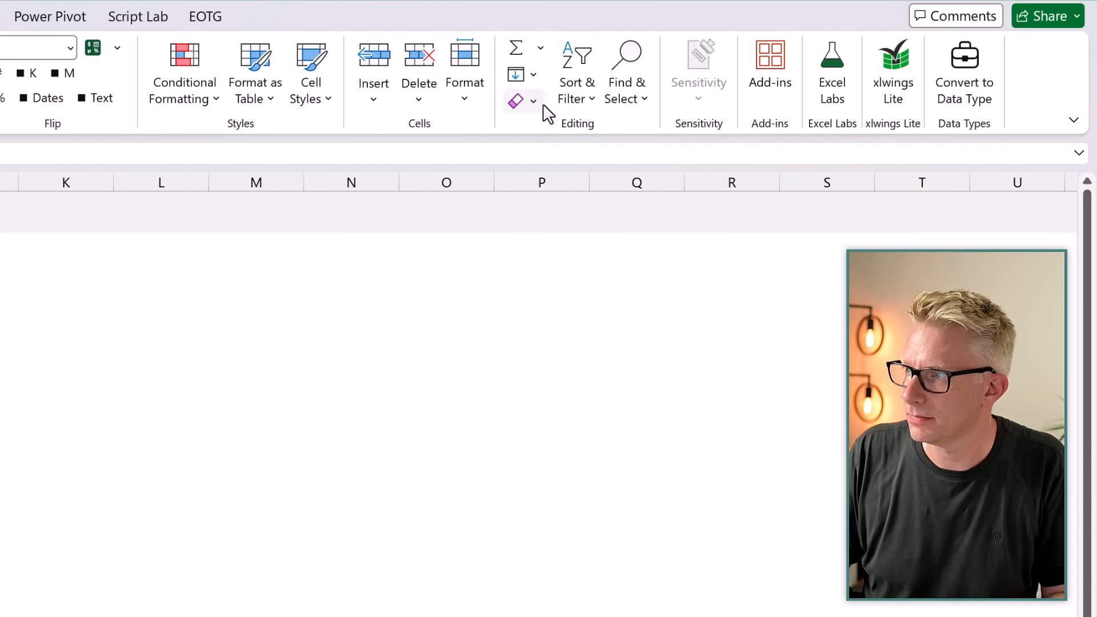
{"action": "left_click", "coordinate": [541, 106]}
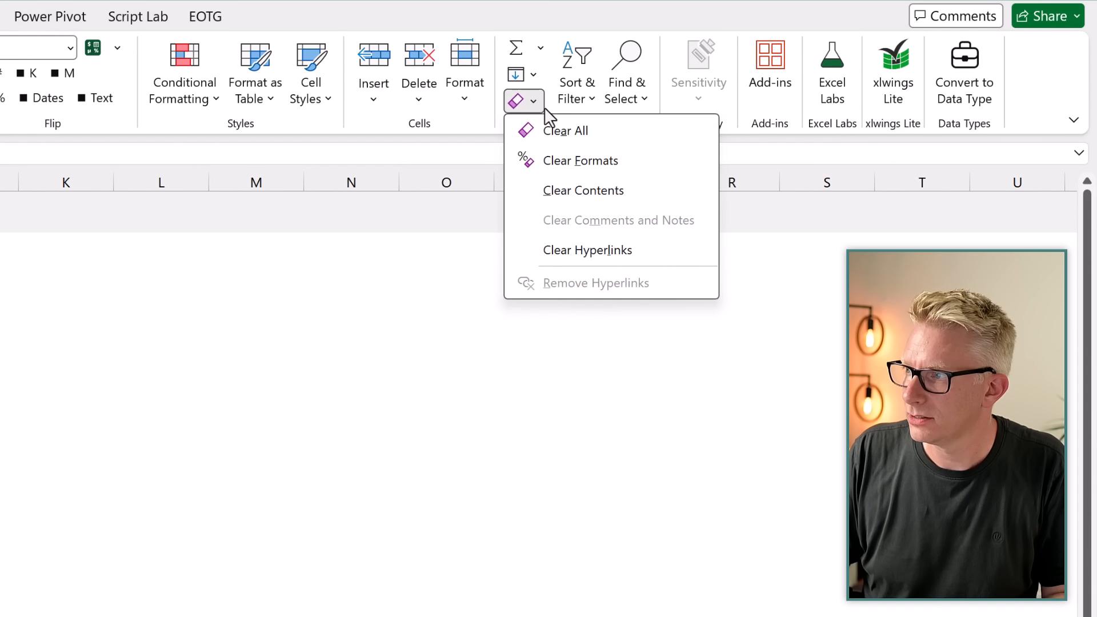
{"action": "left_click", "coordinate": [554, 156]}
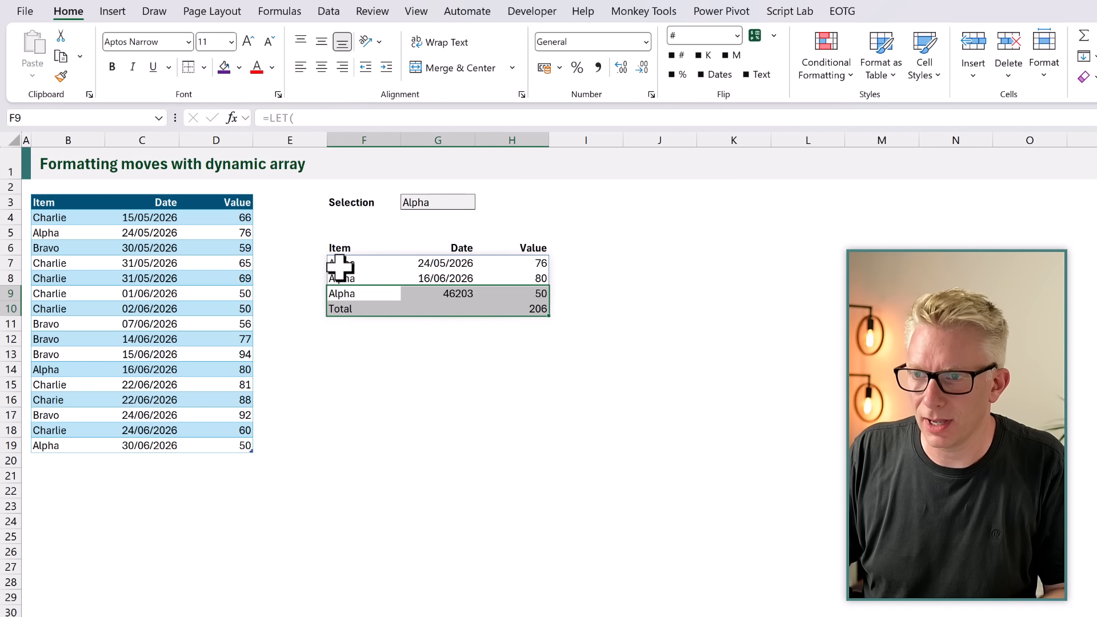
- Open the Spill Manager add-in for the spill formula in F7 and widen its pane
{"action": "left_click", "coordinate": [339, 264]}
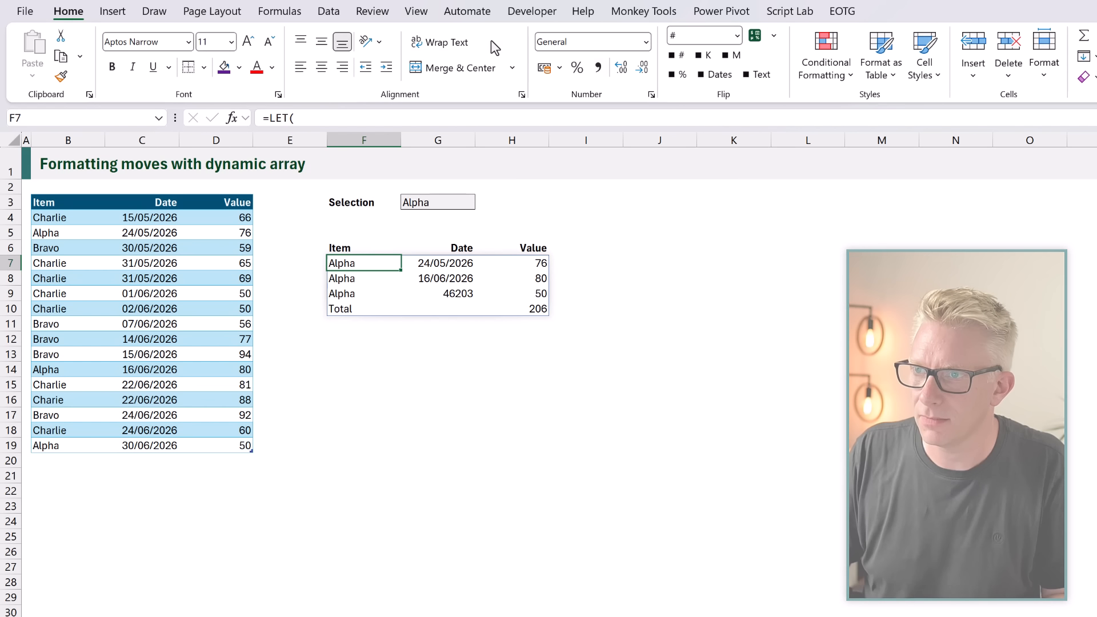
{"action": "left_click", "coordinate": [291, 14]}
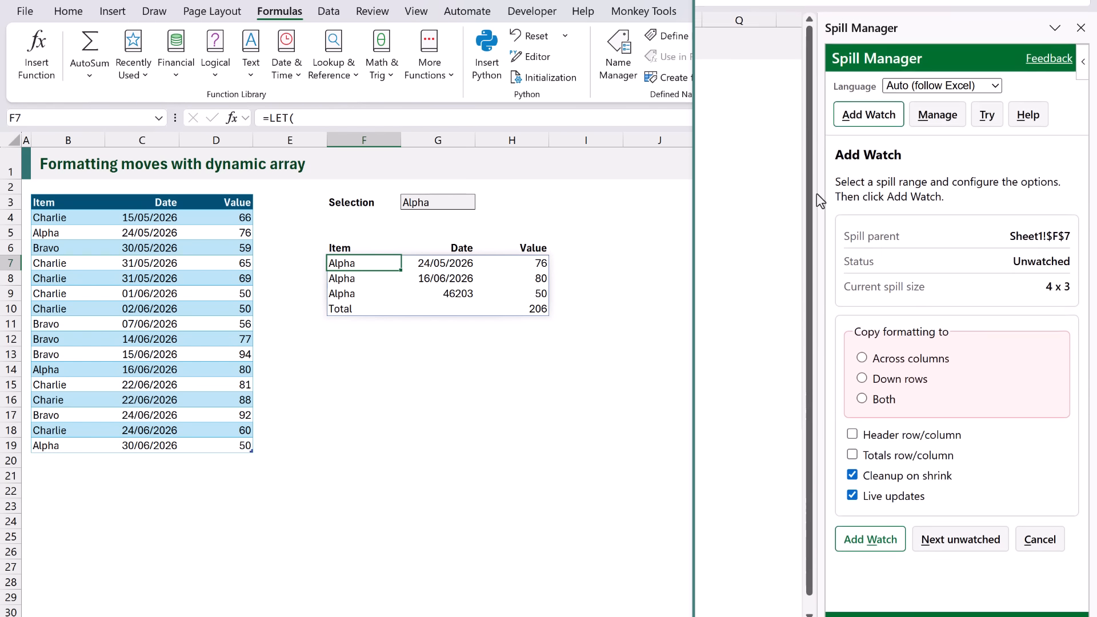
{"action": "left_click_drag", "start_coordinate": [817, 161], "coordinate": [709, 164]}
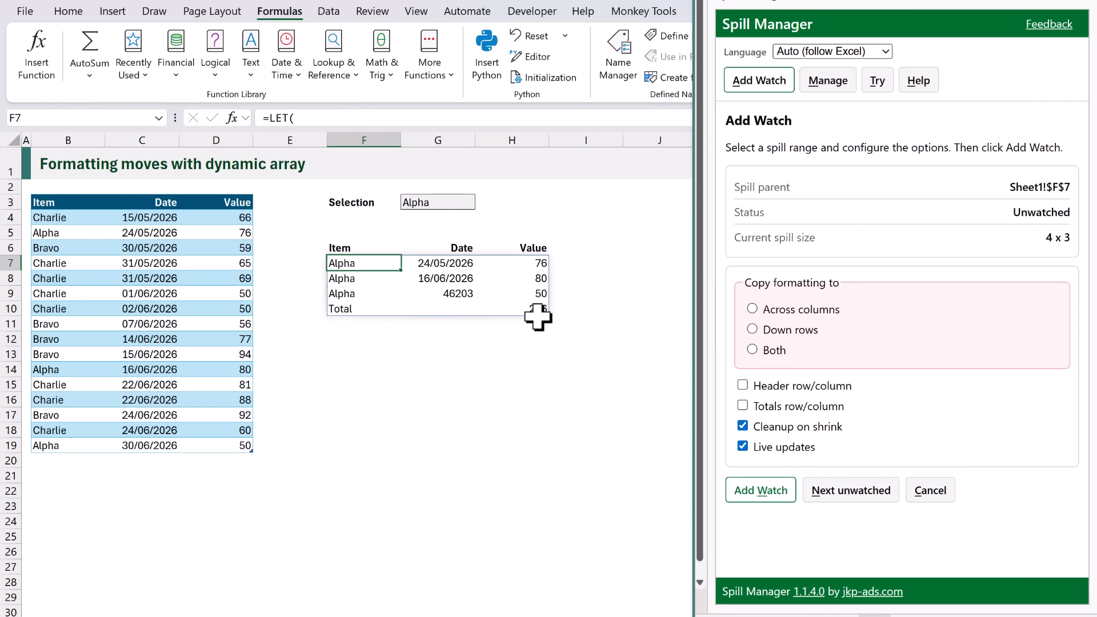
- Format the first spilled date in G7 as month and year, like May-2026
{"action": "left_click", "coordinate": [462, 264]}
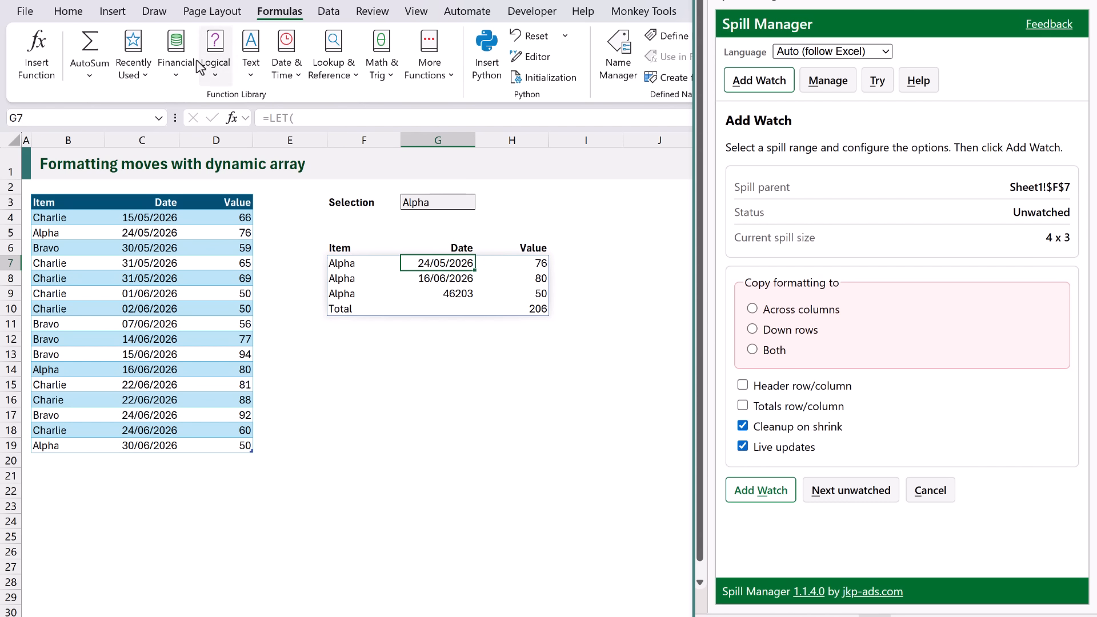
{"action": "left_click", "coordinate": [70, 12]}
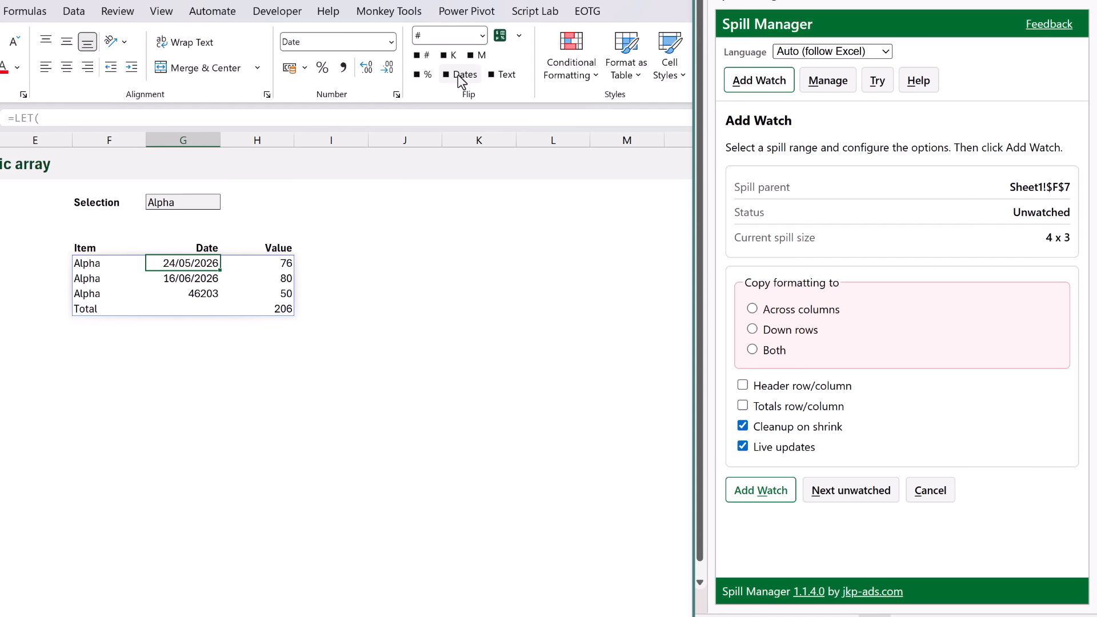
{"action": "left_click", "coordinate": [463, 74]}
- Add a Spill Manager watch that copies formatting down rows, and set the G3 selection to Bravo to test it
{"action": "left_click", "coordinate": [752, 330]}
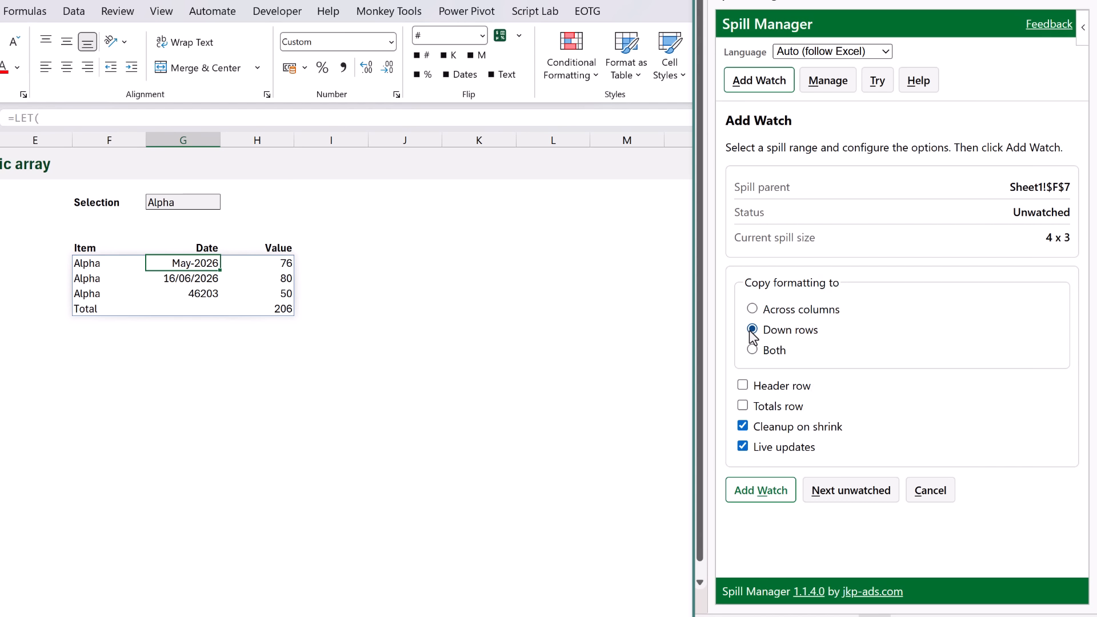
{"action": "left_click", "coordinate": [762, 492]}
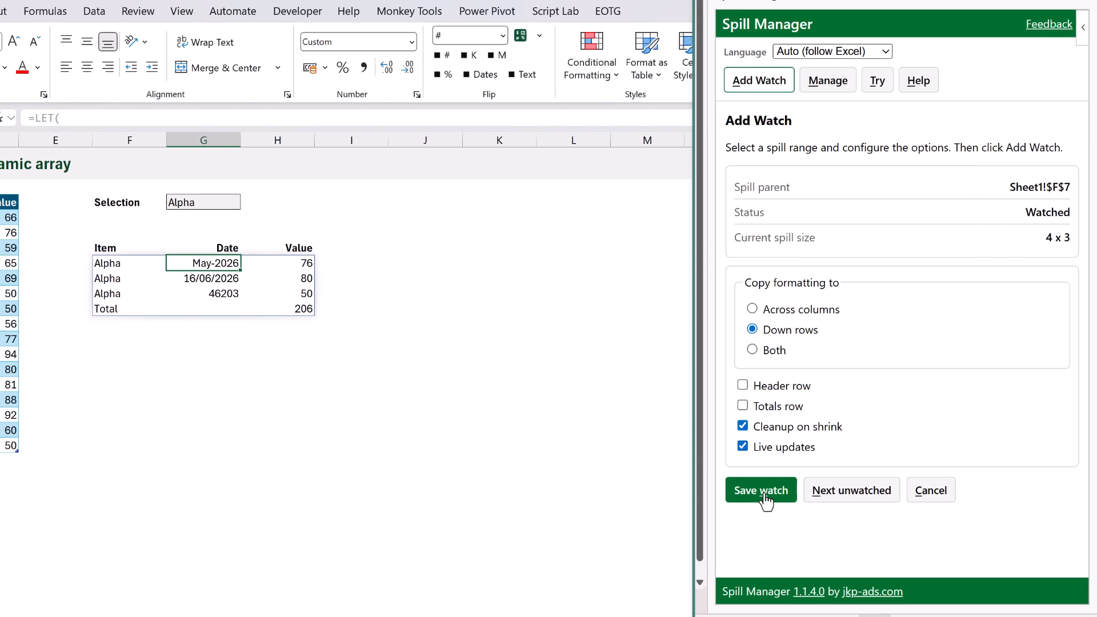
{"action": "left_click", "coordinate": [466, 205]}
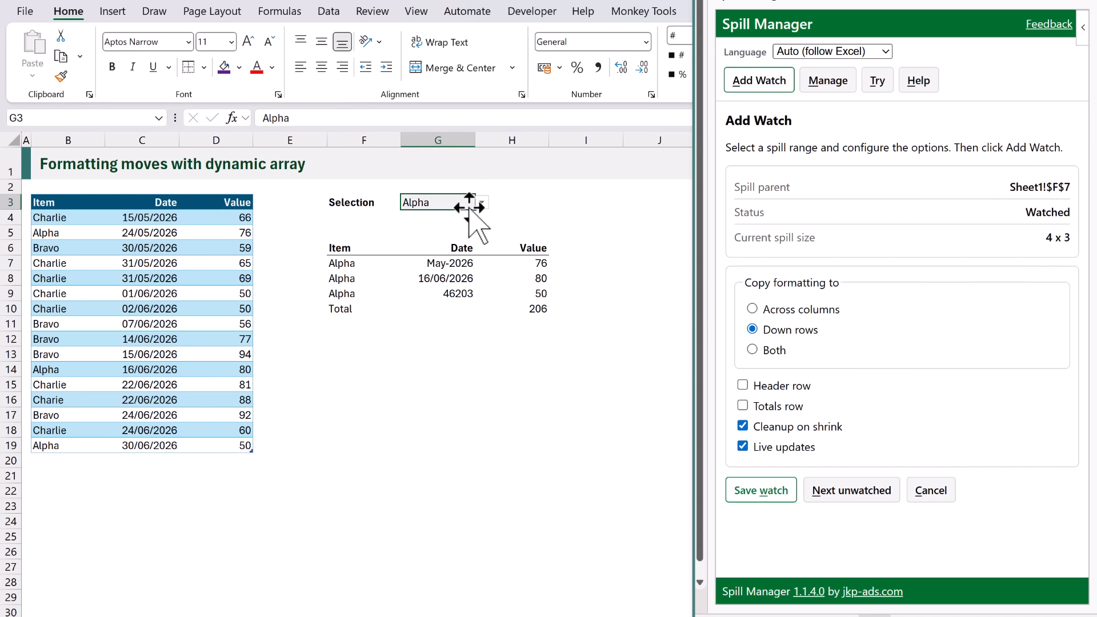
{"action": "left_click", "coordinate": [482, 203]}
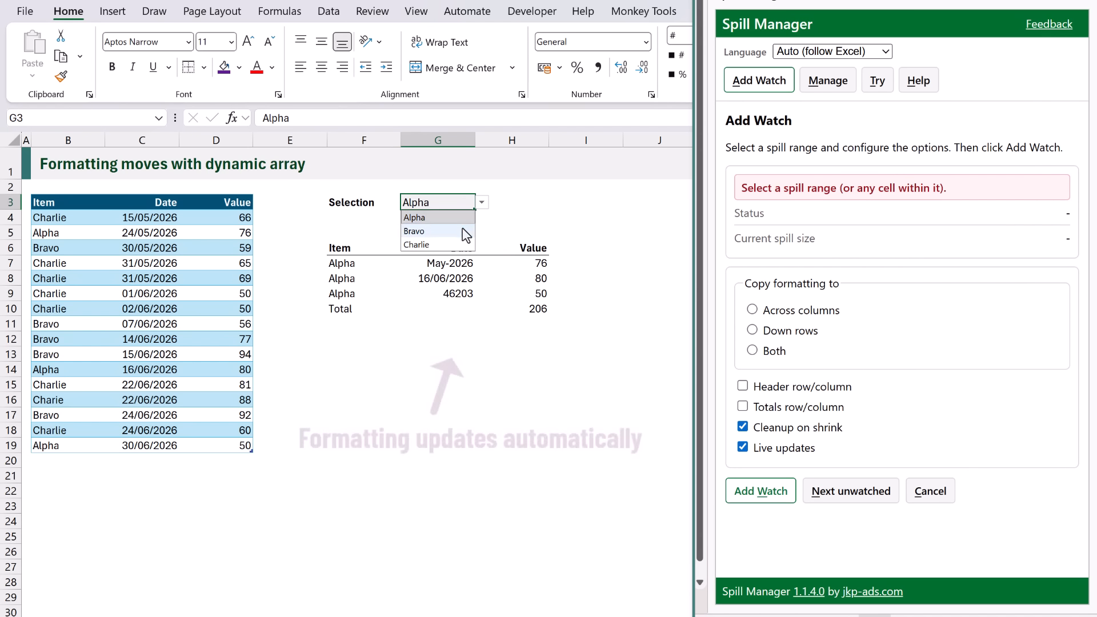
{"action": "left_click", "coordinate": [463, 231]}
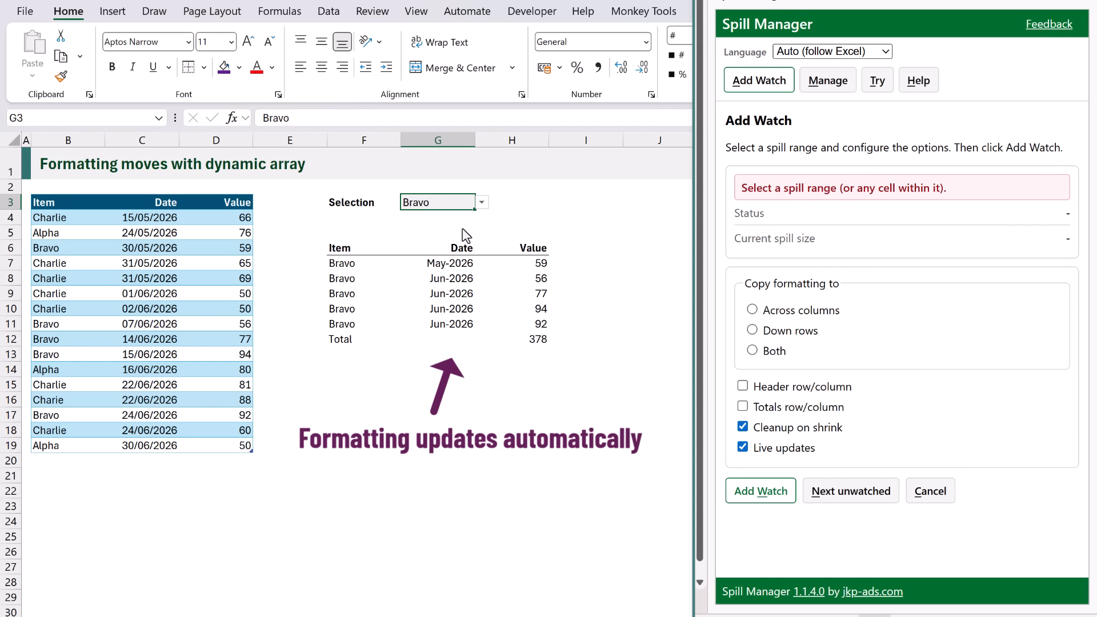